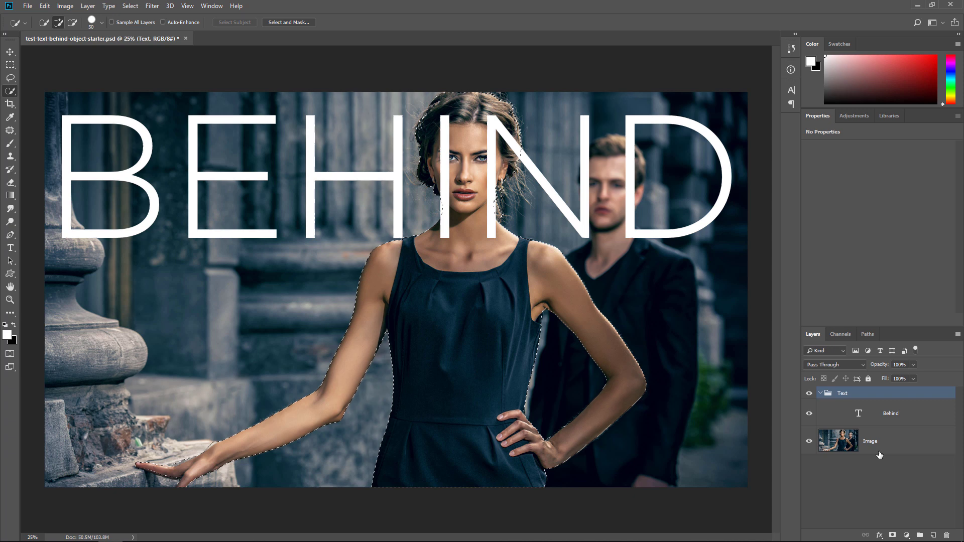
# Mask the Text group with the woman's selection and duplicate the Behind text layer
pyautogui.click(892, 534)
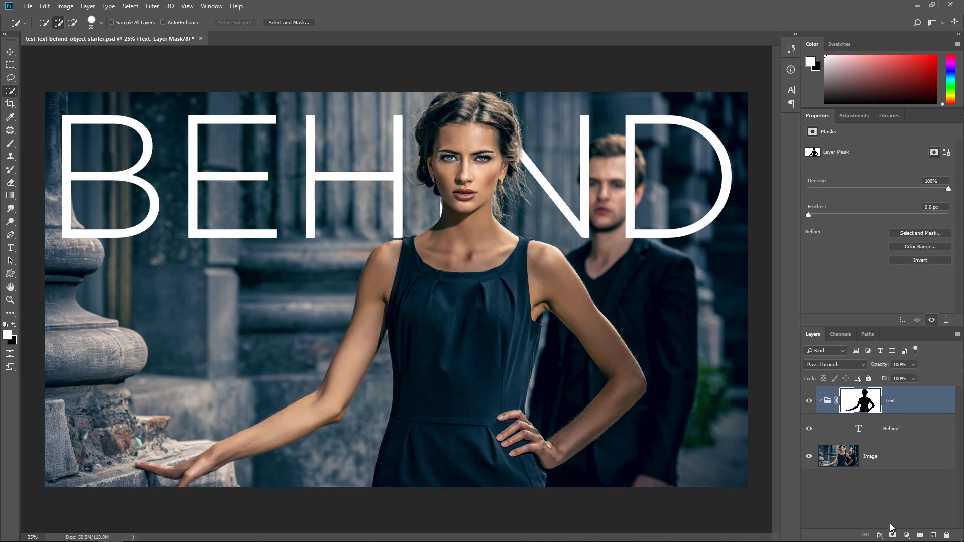
pyautogui.moveTo(883, 428); pyautogui.dragTo(933, 535)
pyautogui.press('v')
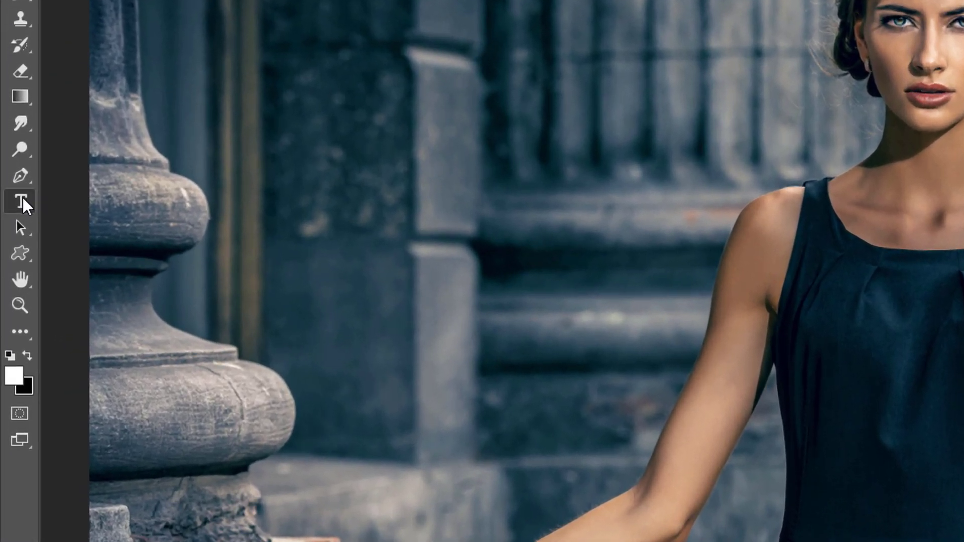
# Add and commit a 'Behind' type layer in Gotham Light 3.57 pt on the photo
pyautogui.rightClick(22, 200)
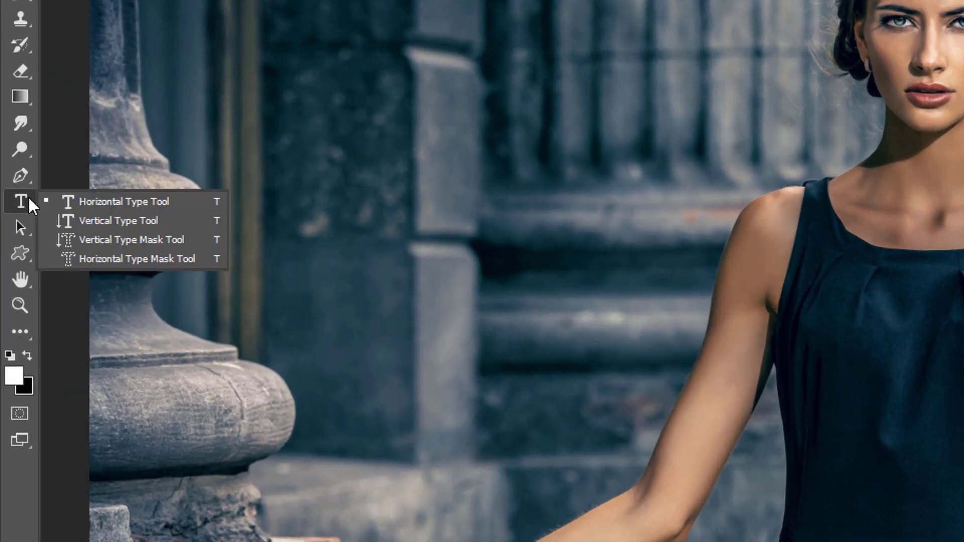
pyautogui.click(118, 198)
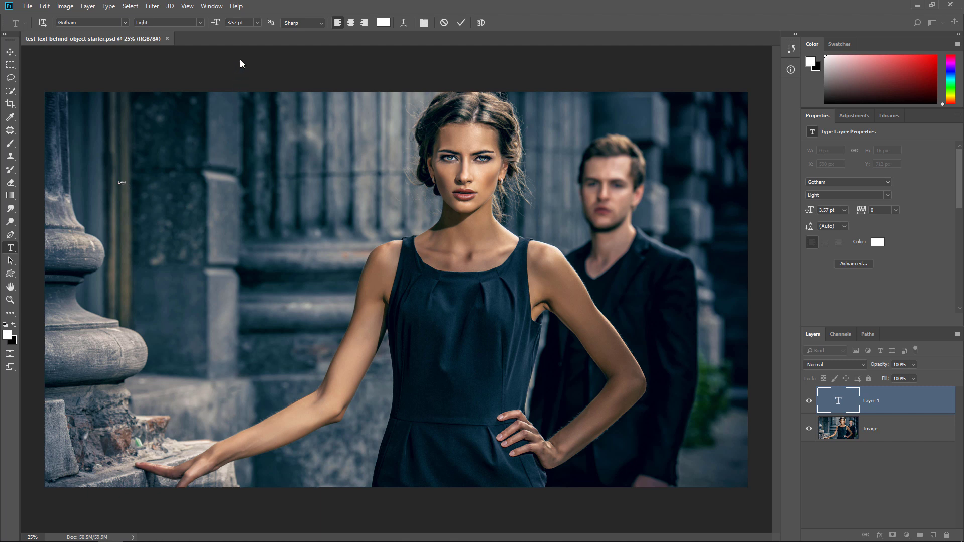
pyautogui.click(256, 22)
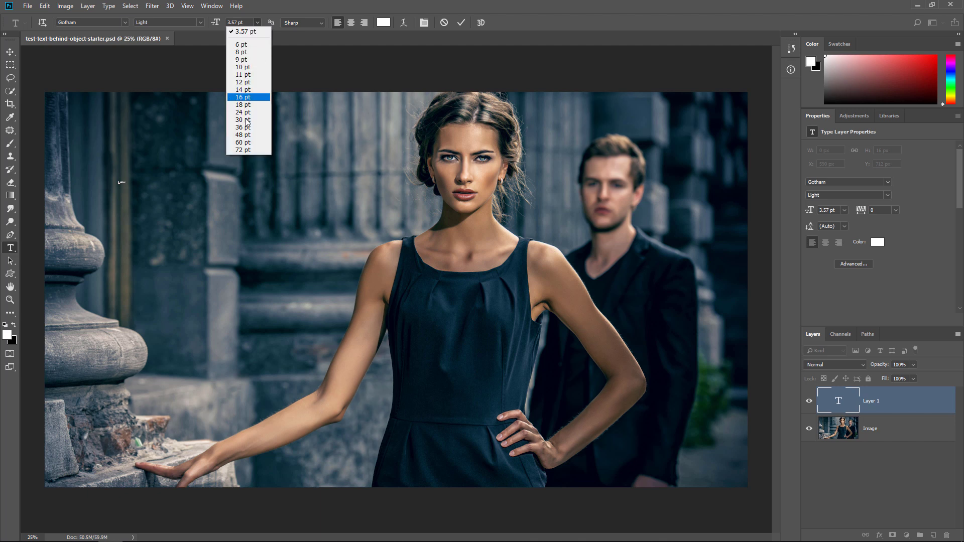
pyautogui.click(257, 23)
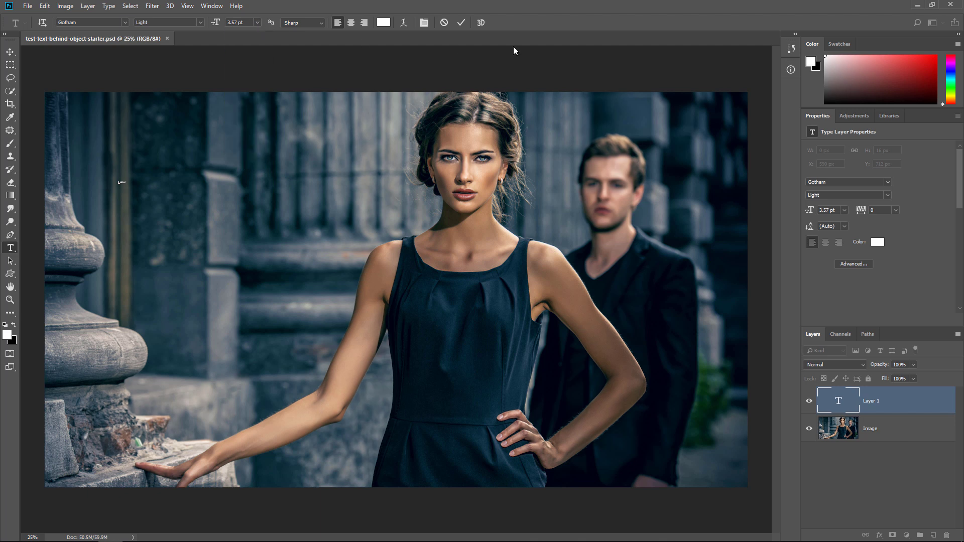
pyautogui.click(461, 23)
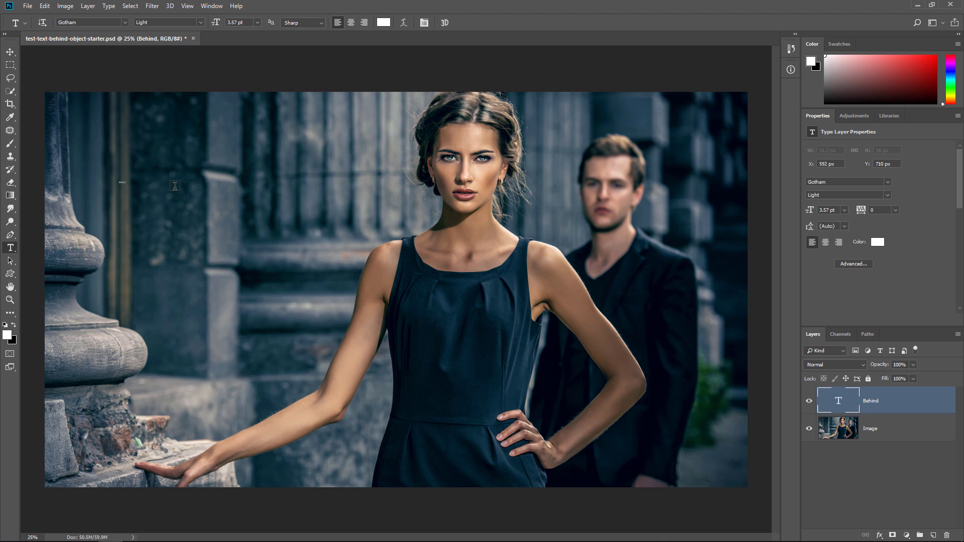
# Proportionally scale the Behind text up to 335.03 pt across the top of the photo
pyautogui.hotkey('ctrl', 't')
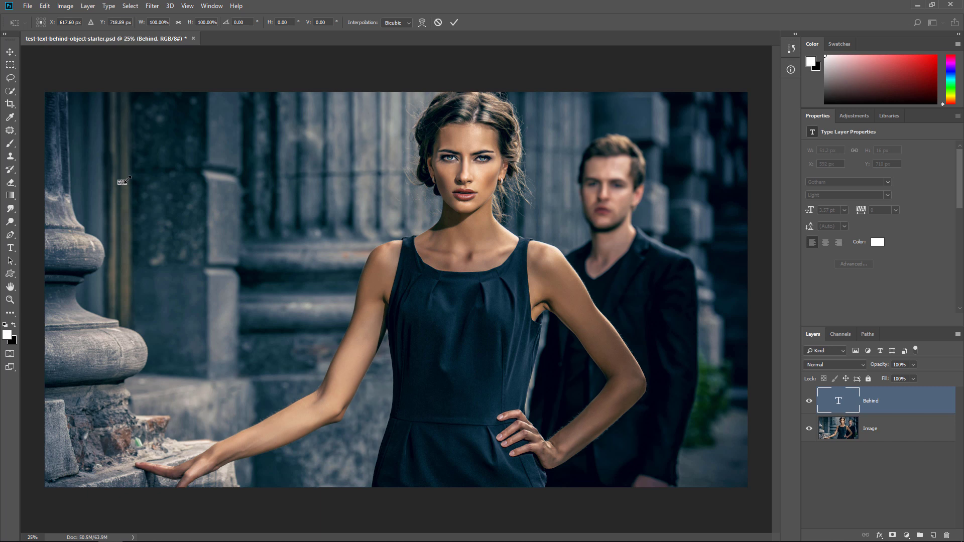
pyautogui.press('shift')
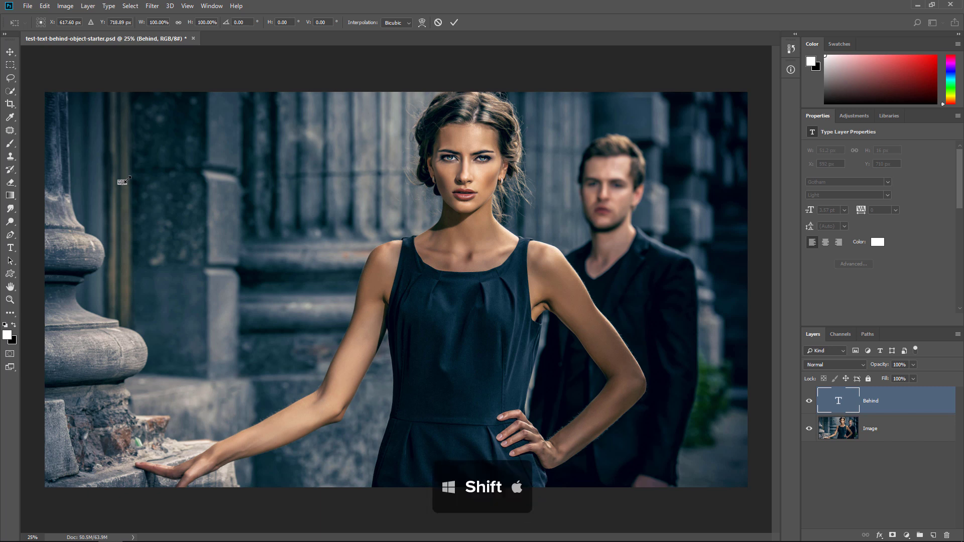
pyautogui.moveTo(129, 178); pyautogui.dragTo(770, 99)
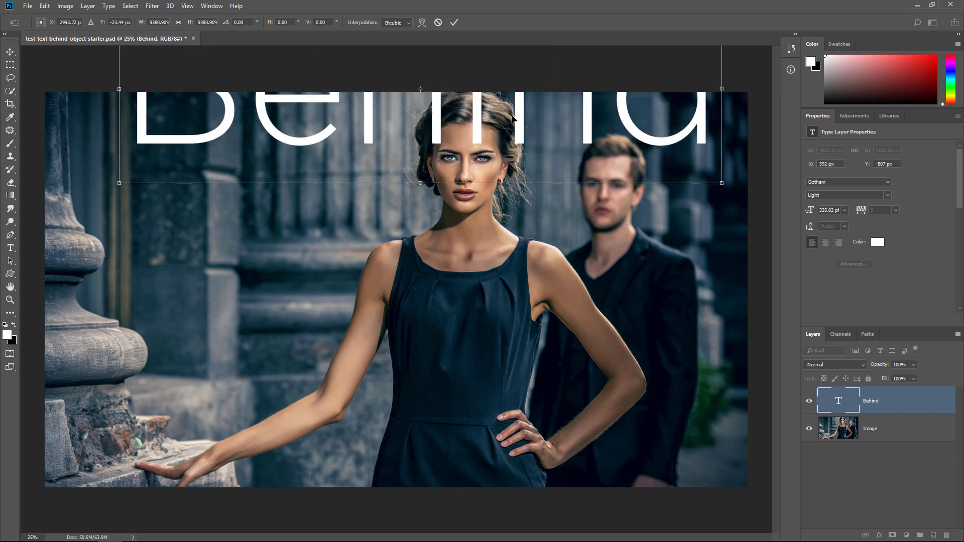
pyautogui.moveTo(516, 122); pyautogui.dragTo(503, 212)
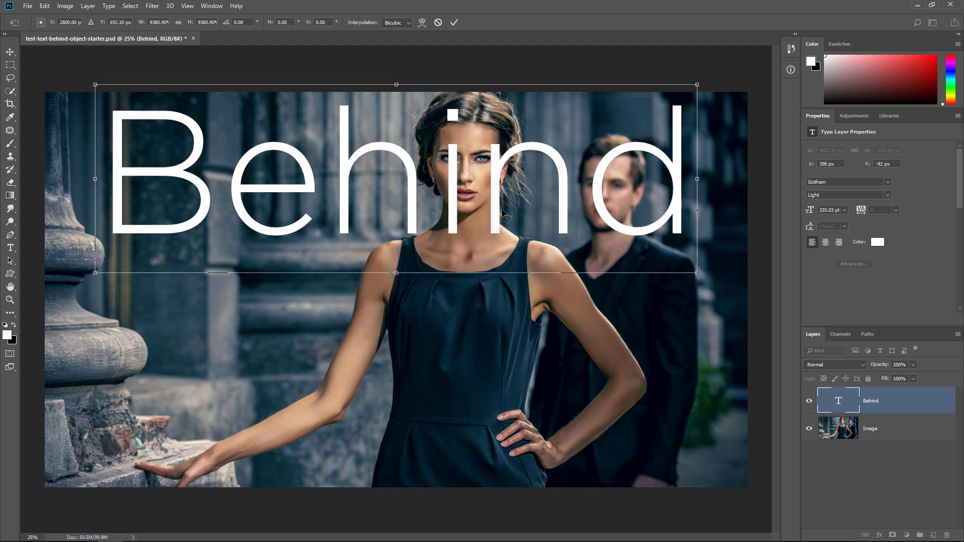
pyautogui.click(455, 24)
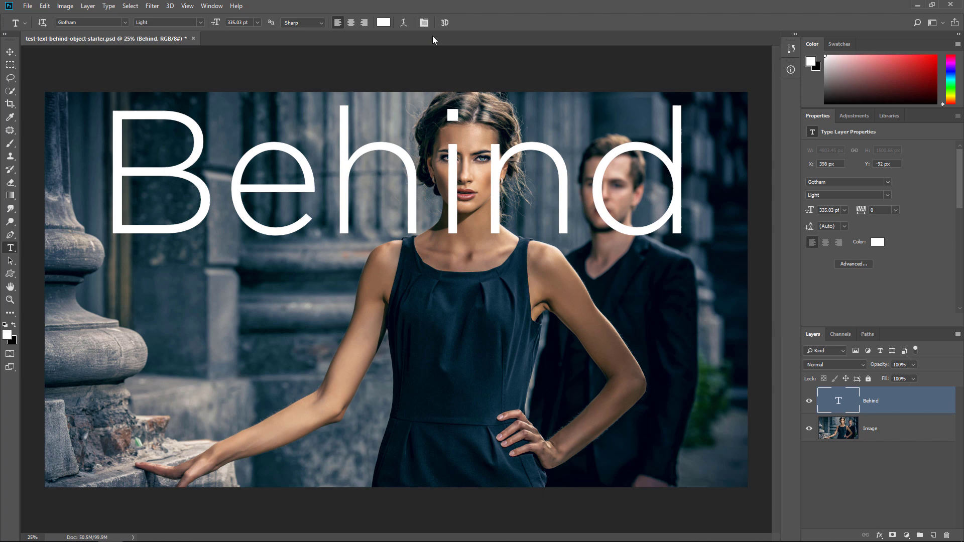
# Turn on All Caps in the Character panel so the text reads BEHIND
pyautogui.click(425, 23)
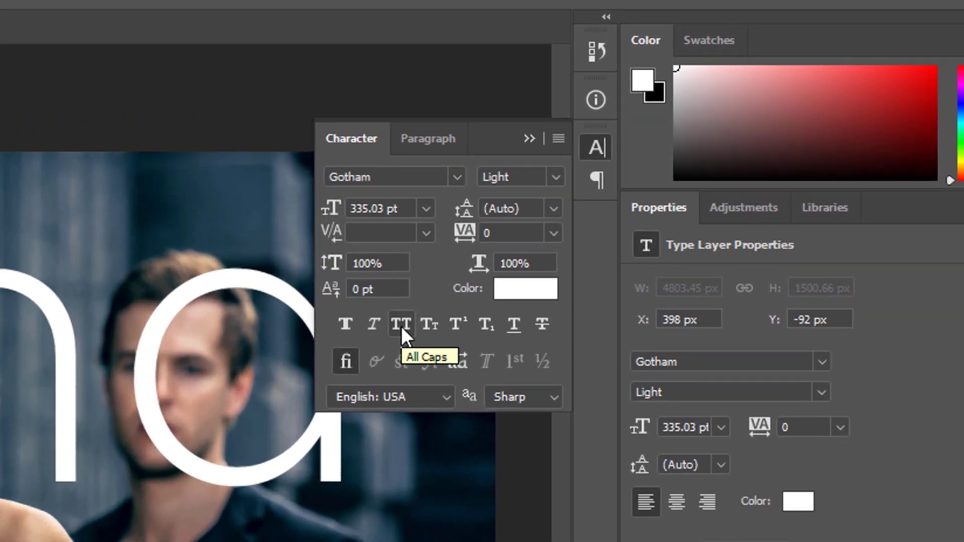
pyautogui.click(401, 325)
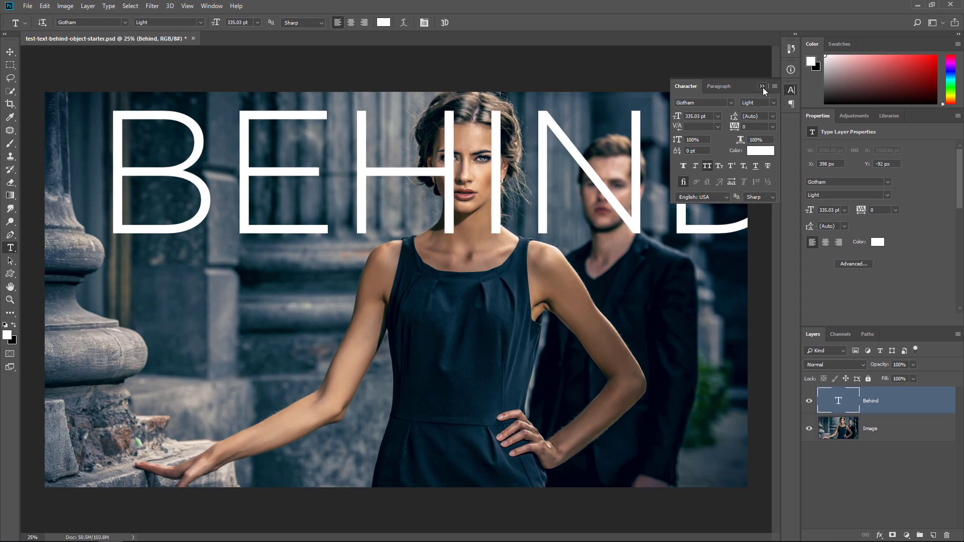
pyautogui.click(761, 86)
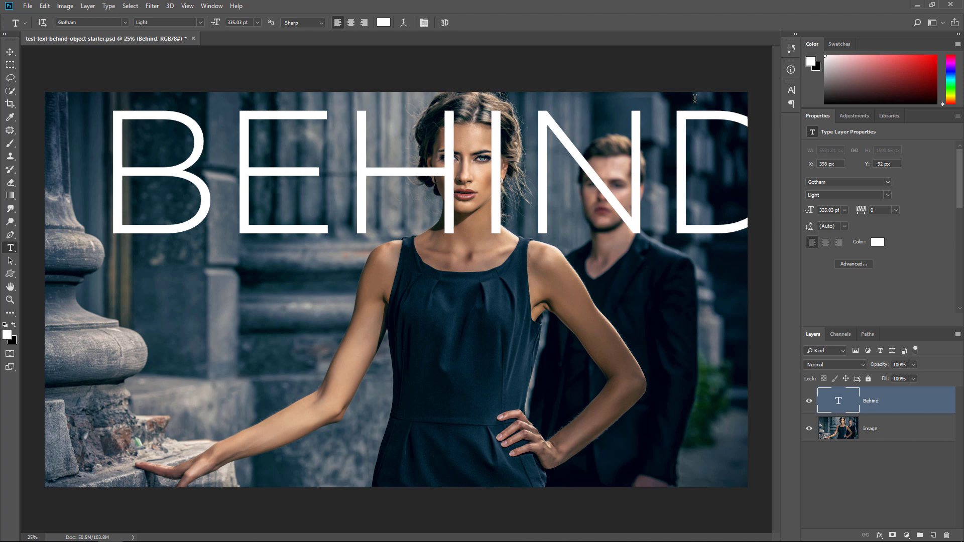
# Centre BEHIND on the canvas, then move it straight up to Y -57 px over the woman's head
pyautogui.hotkey('ctrl', 'a')
pyautogui.press('v')
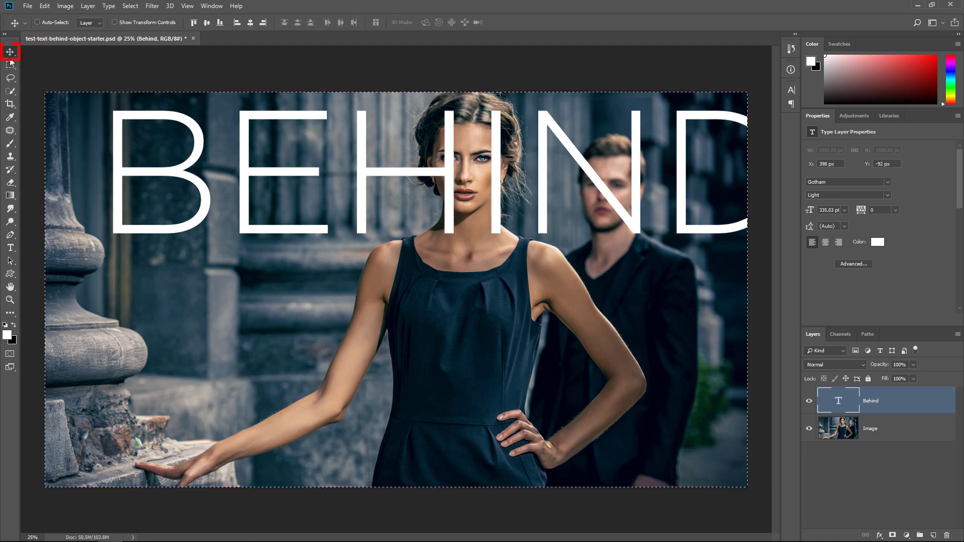
pyautogui.click(207, 23)
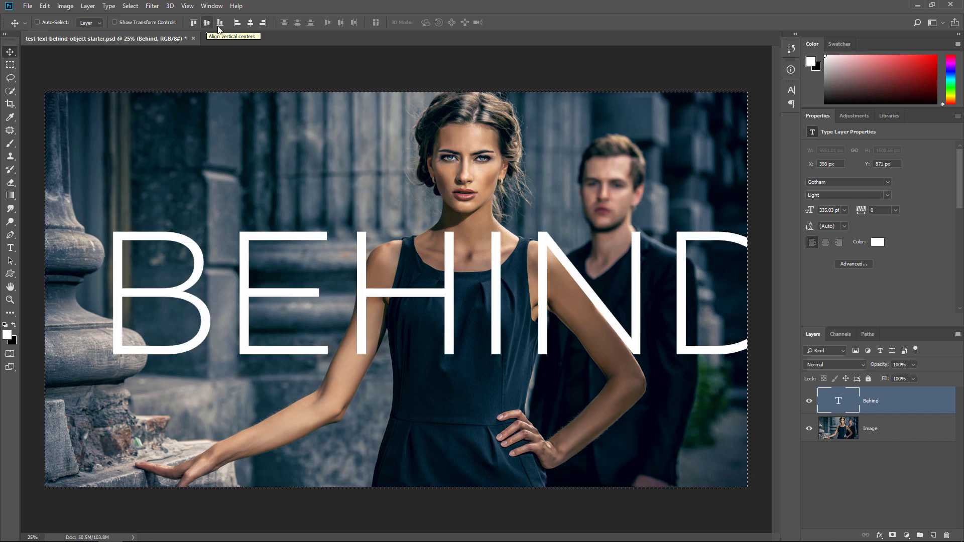
pyautogui.click(250, 23)
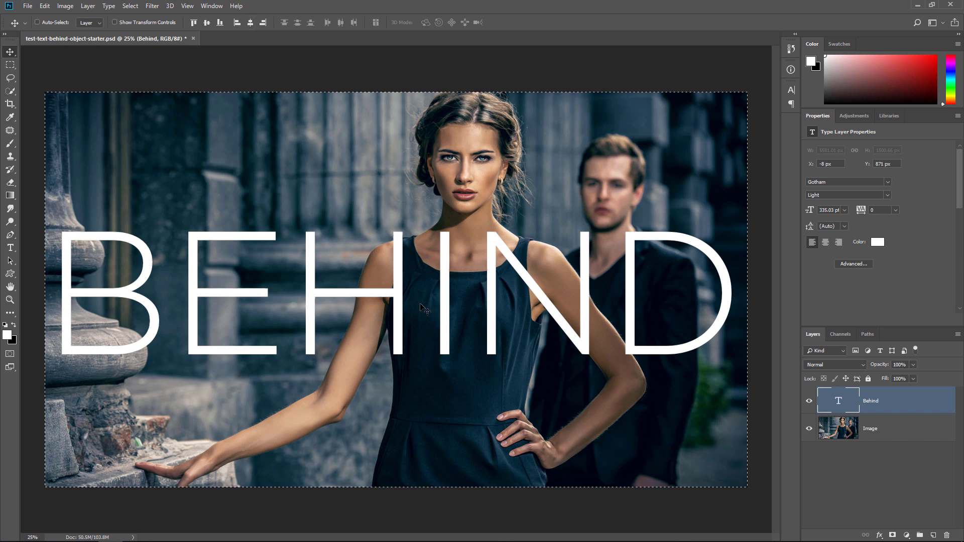
pyautogui.press('ctrl')
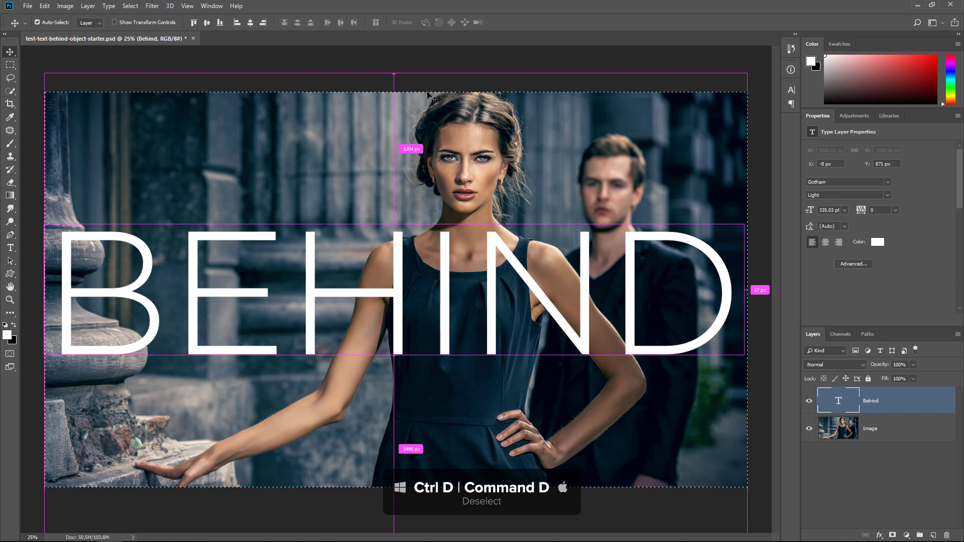
pyautogui.hotkey('ctrl', 'd')
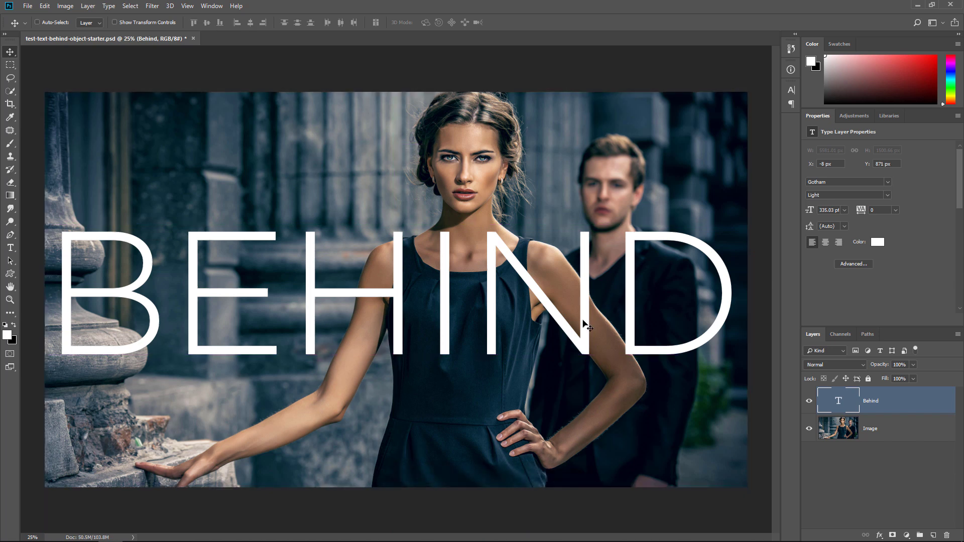
pyautogui.moveTo(585, 327); pyautogui.dragTo(565, 219)
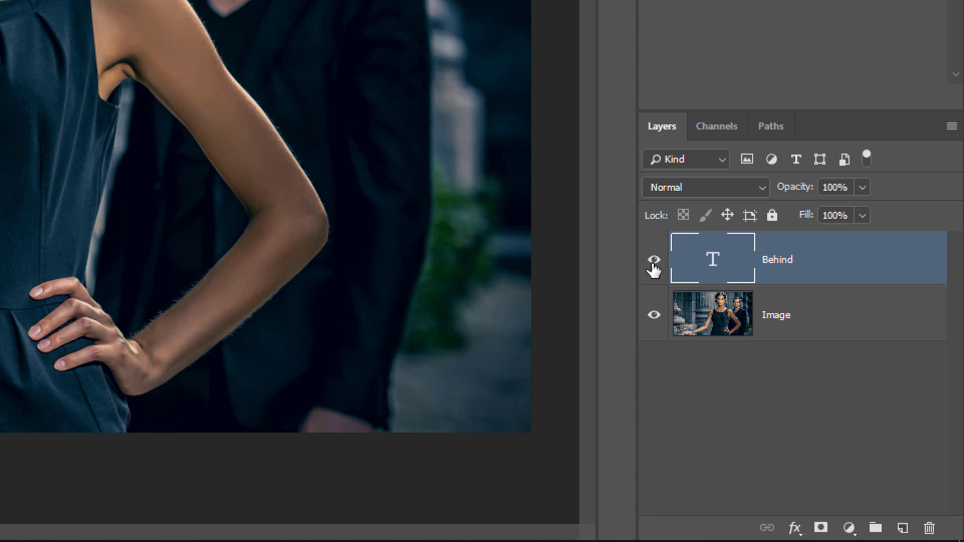
pyautogui.click(653, 261)
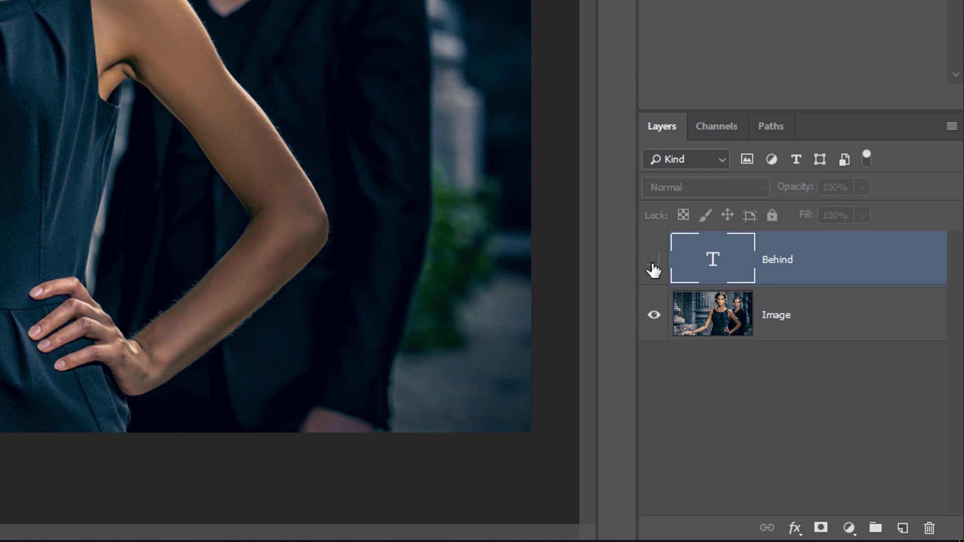
pyautogui.click(693, 315)
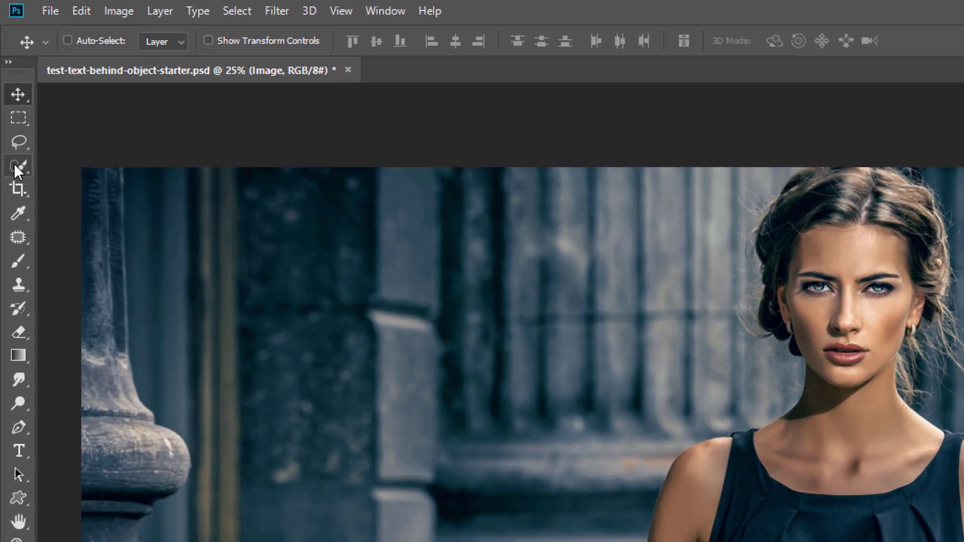
pyautogui.click(10, 91)
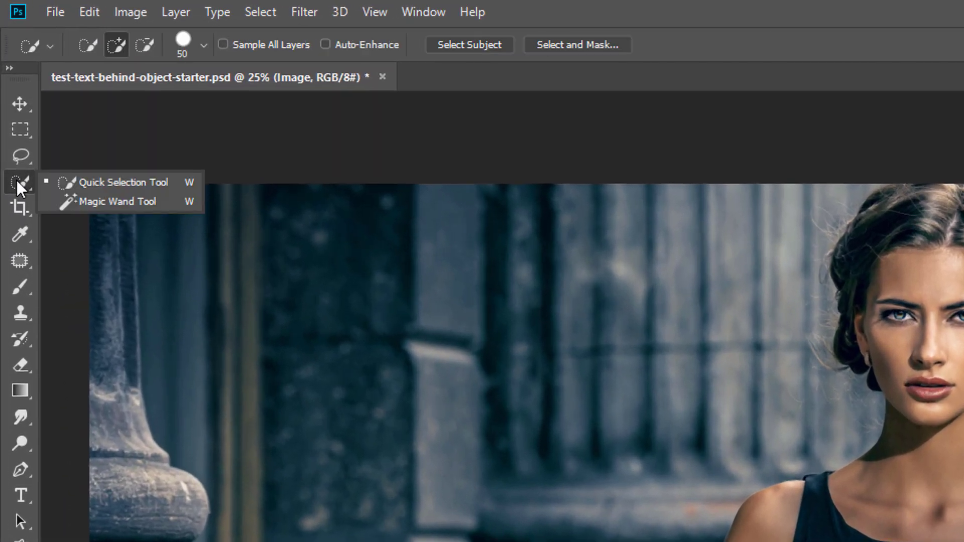
pyautogui.click(91, 182)
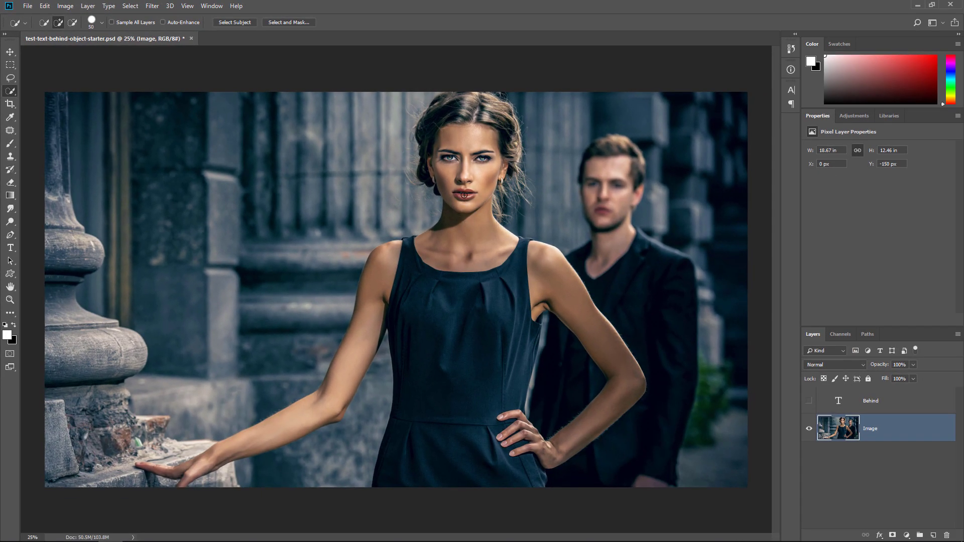
pyautogui.moveTo(464, 194)
pyautogui.mouseDown()
pyautogui.moveTo(471, 225)
pyautogui.moveTo(515, 276)
pyautogui.moveTo(580, 313)
pyautogui.moveTo(616, 394)
pyautogui.mouseUp()
pyautogui.moveTo(560, 441)
pyautogui.mouseDown()
pyautogui.moveTo(515, 452)
pyautogui.moveTo(503, 346)
pyautogui.moveTo(488, 325)
pyautogui.moveTo(409, 295)
pyautogui.moveTo(378, 316)
pyautogui.moveTo(321, 415)
pyautogui.mouseUp()
pyautogui.hotkey('ctrl', 'd')
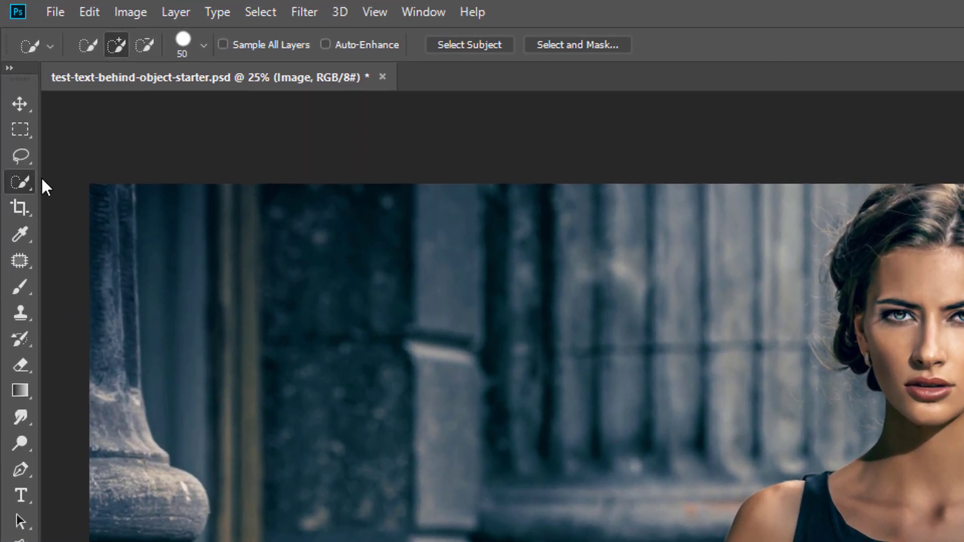
pyautogui.rightClick(17, 92)
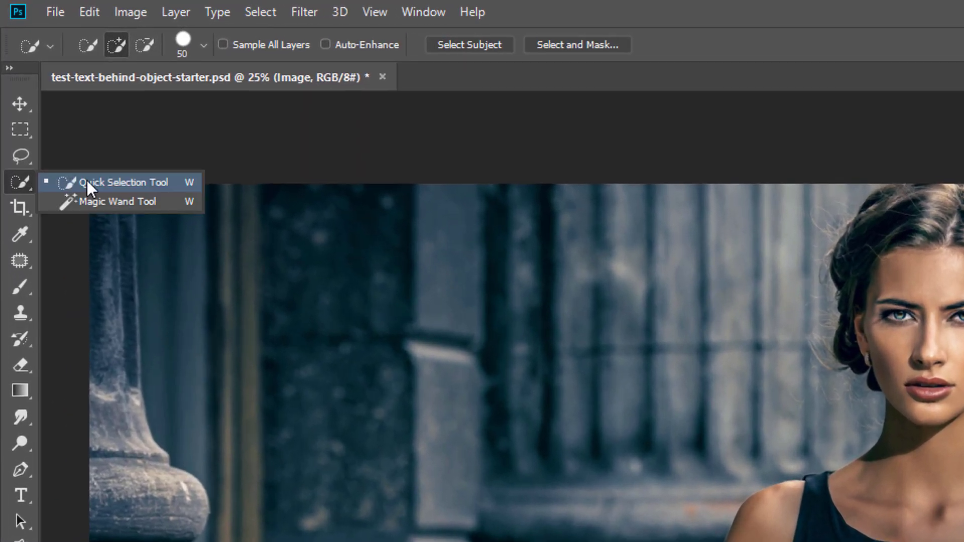
pyautogui.click(100, 182)
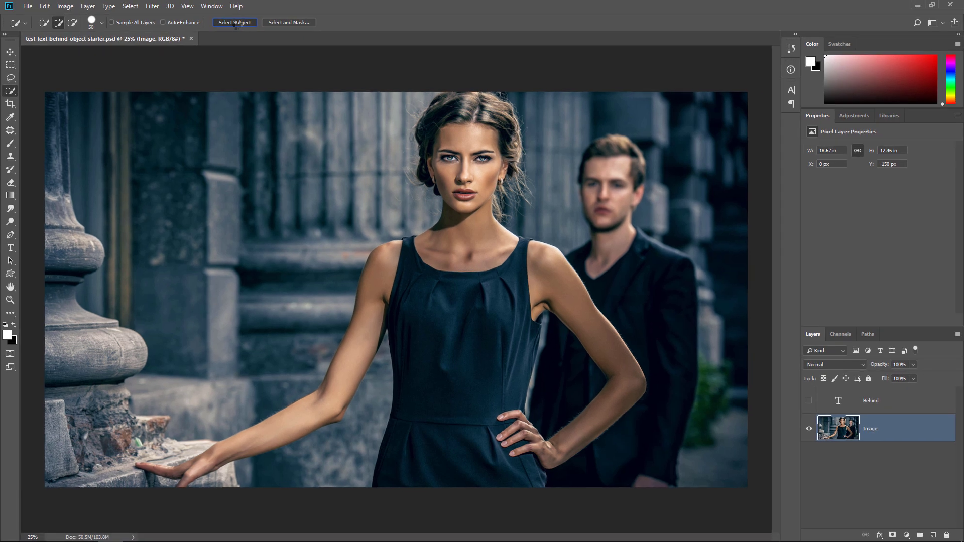
# Use Select Subject, then subtract the man's jacket and the stray area beside the dress
pyautogui.click(238, 22)
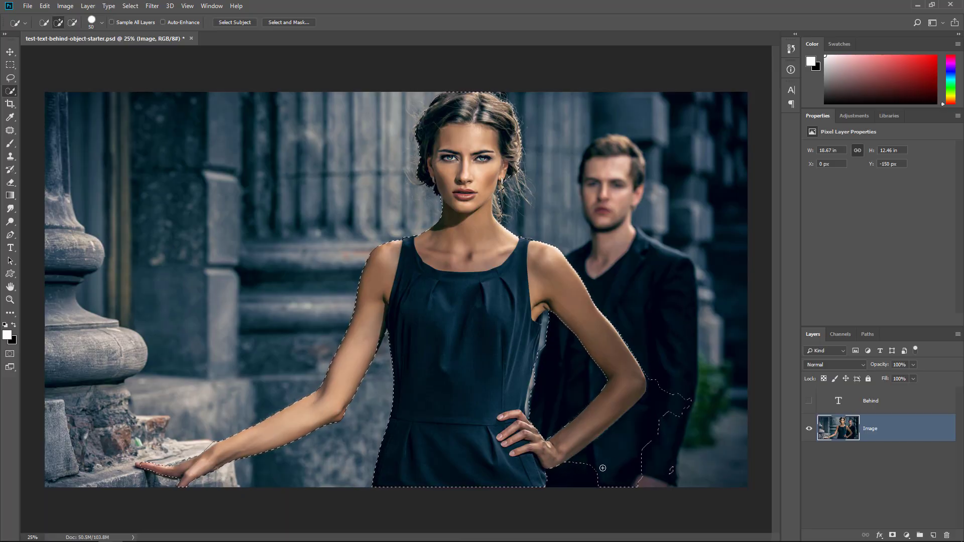
pyautogui.keyDown('alt'); pyautogui.click(670, 472); pyautogui.keyUp('alt')
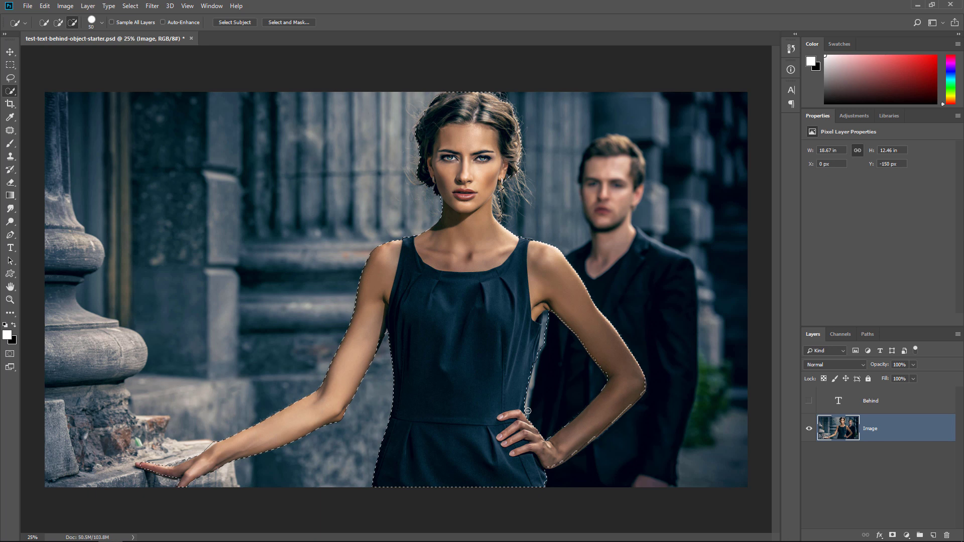
pyautogui.keyDown('alt'); pyautogui.click(548, 344); pyautogui.keyUp('alt')
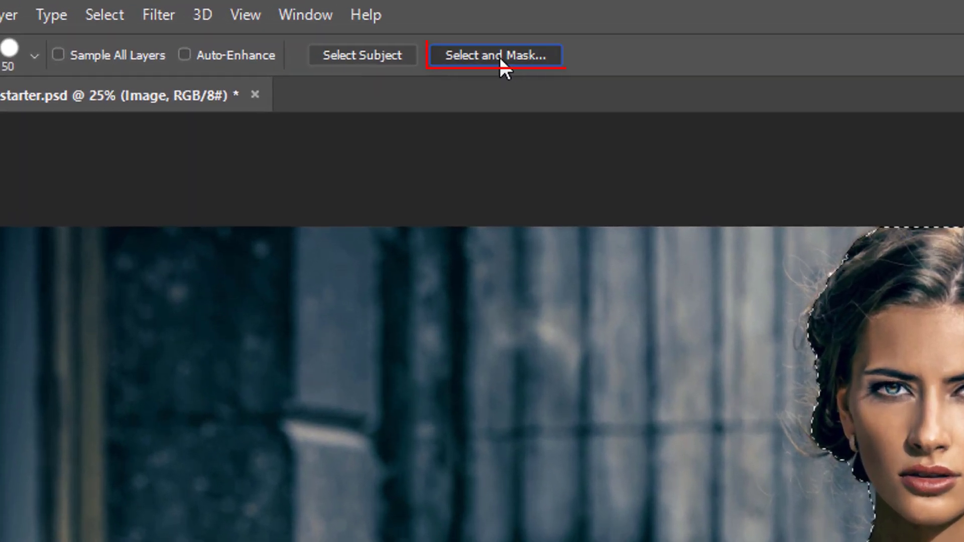
# In Select and Mask, preview the cutout On White at 100% opacity
pyautogui.click(499, 55)
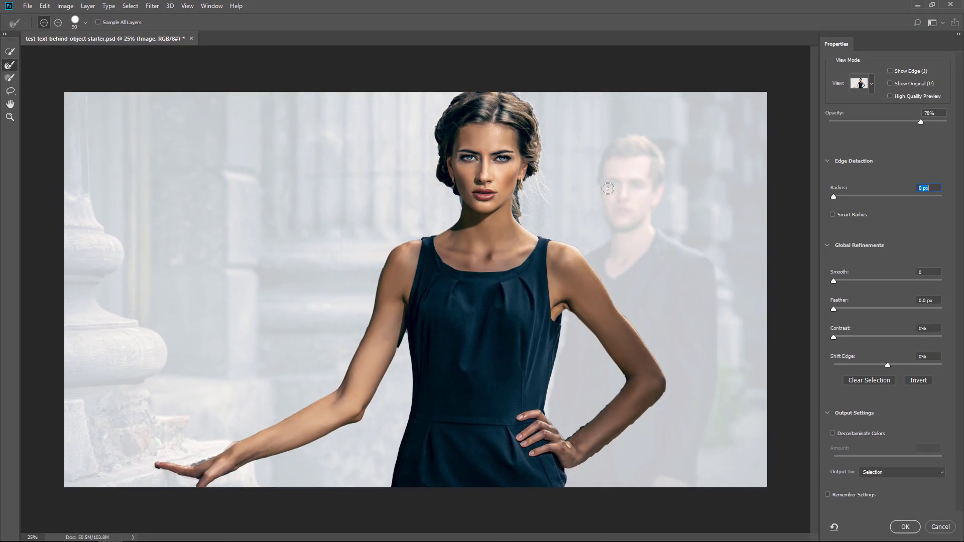
pyautogui.click(872, 85)
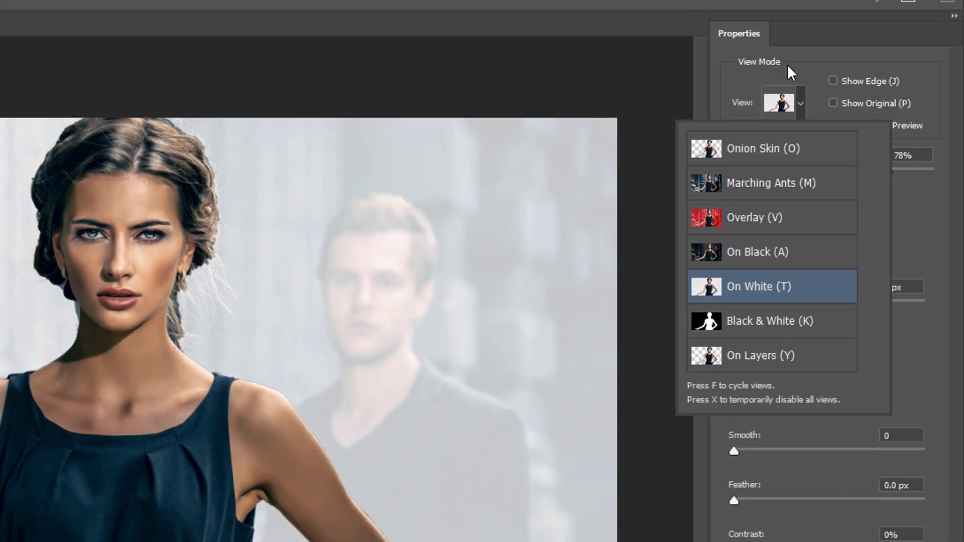
pyautogui.click(751, 75)
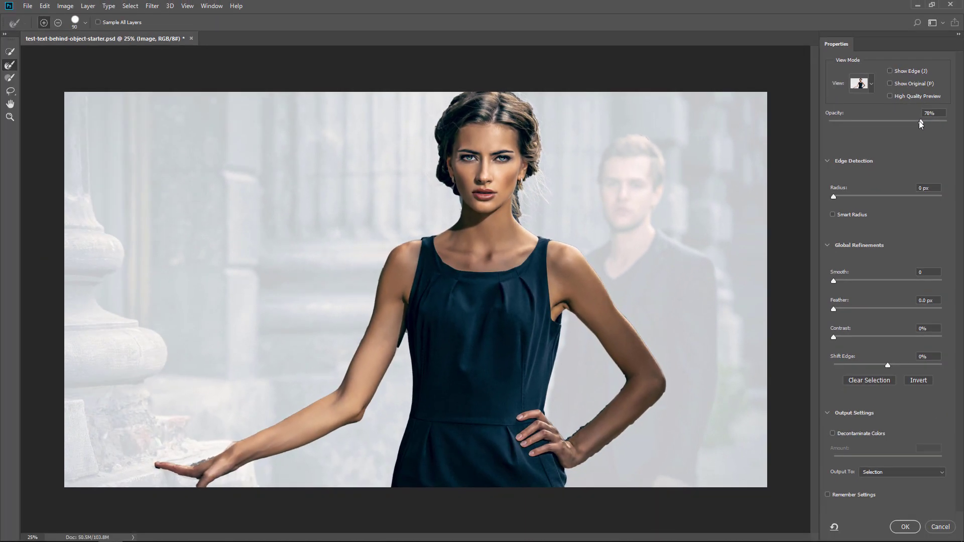
pyautogui.moveTo(920, 120); pyautogui.dragTo(956, 124)
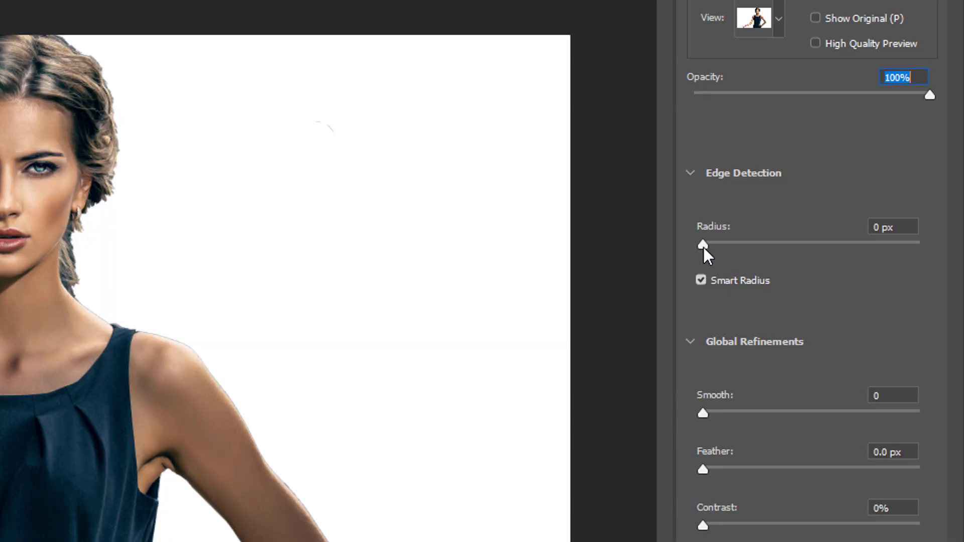
# Refine the edge with Smart Radius 3 px, Smooth 4, Contrast 7% and Shift Edge -17%
pyautogui.moveTo(703, 247); pyautogui.dragTo(717, 248)
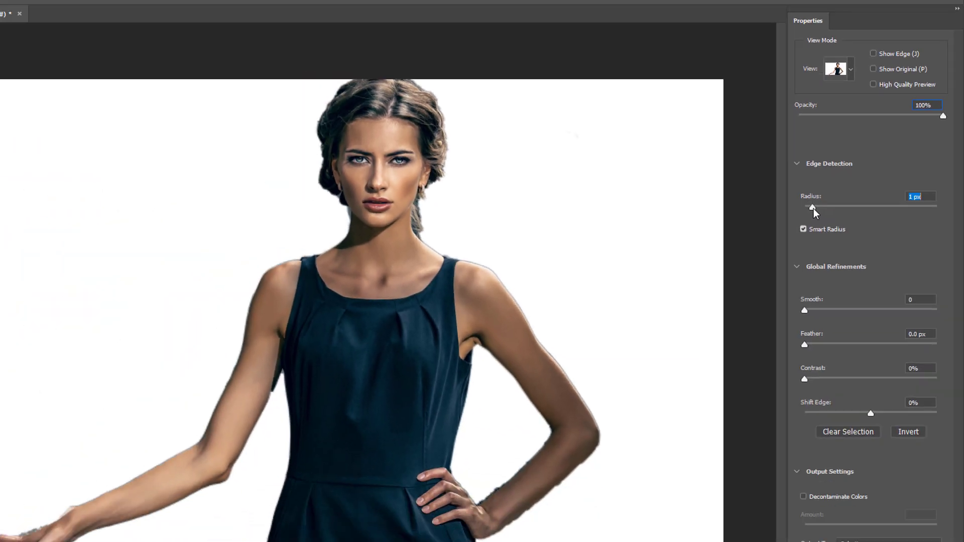
pyautogui.moveTo(813, 209); pyautogui.dragTo(821, 207)
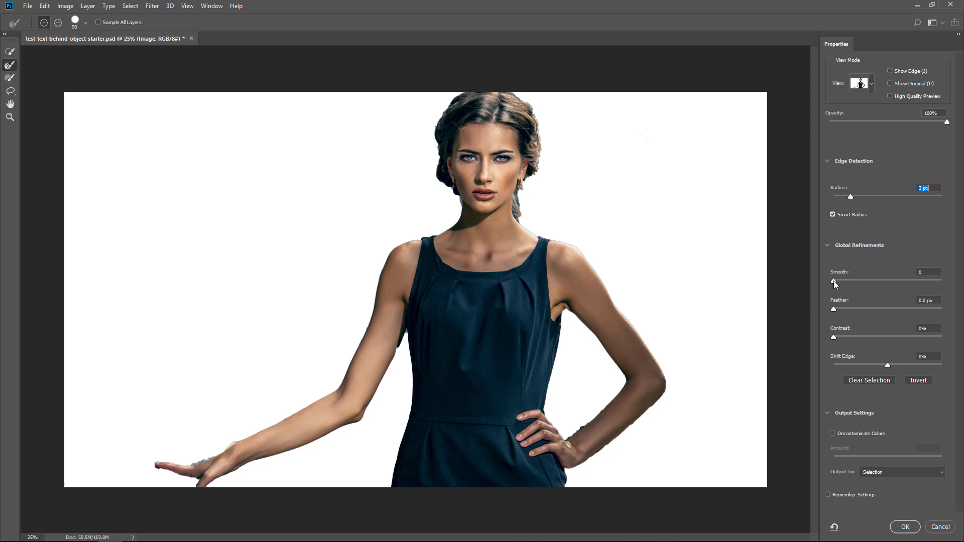
pyautogui.moveTo(834, 282); pyautogui.dragTo(835, 280)
pyautogui.moveTo(835, 336); pyautogui.dragTo(840, 335)
pyautogui.moveTo(888, 365); pyautogui.dragTo(878, 366)
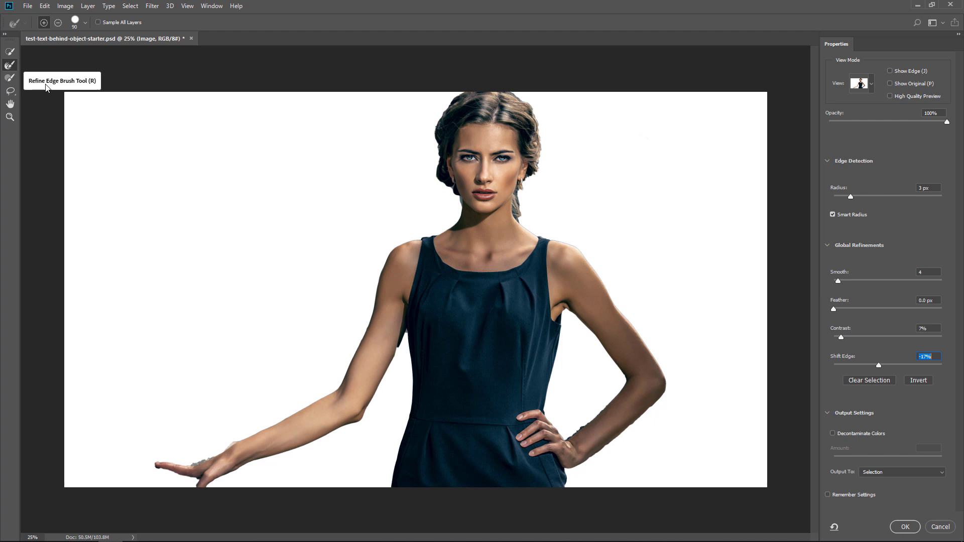
# Brush the Refine Edge tool along both sides of the woman's hair to capture flyaway strands
pyautogui.moveTo(436, 143); pyautogui.dragTo(451, 201)
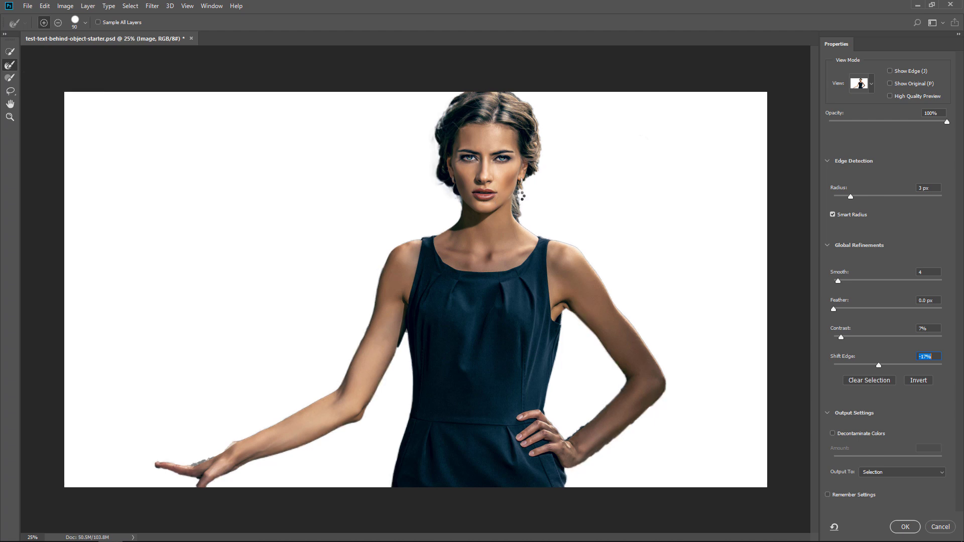
pyautogui.moveTo(522, 196)
pyautogui.mouseDown()
pyautogui.moveTo(537, 165)
pyautogui.moveTo(535, 113)
pyautogui.moveTo(509, 91)
pyautogui.moveTo(467, 87)
pyautogui.moveTo(429, 137)
pyautogui.moveTo(428, 176)
pyautogui.moveTo(438, 202)
pyautogui.mouseUp()
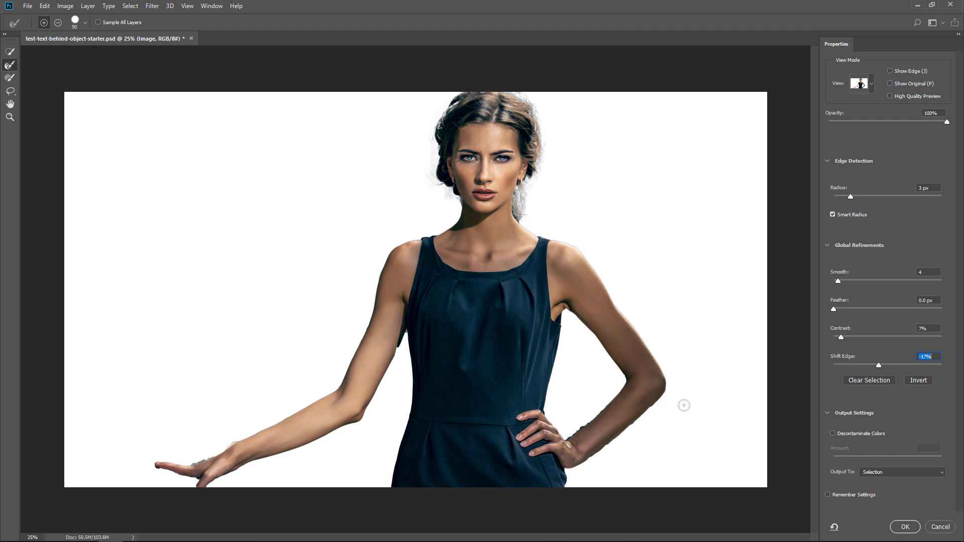
# Apply the refined selection, create a group named Text, and move the Behind layer into it
pyautogui.click(905, 527)
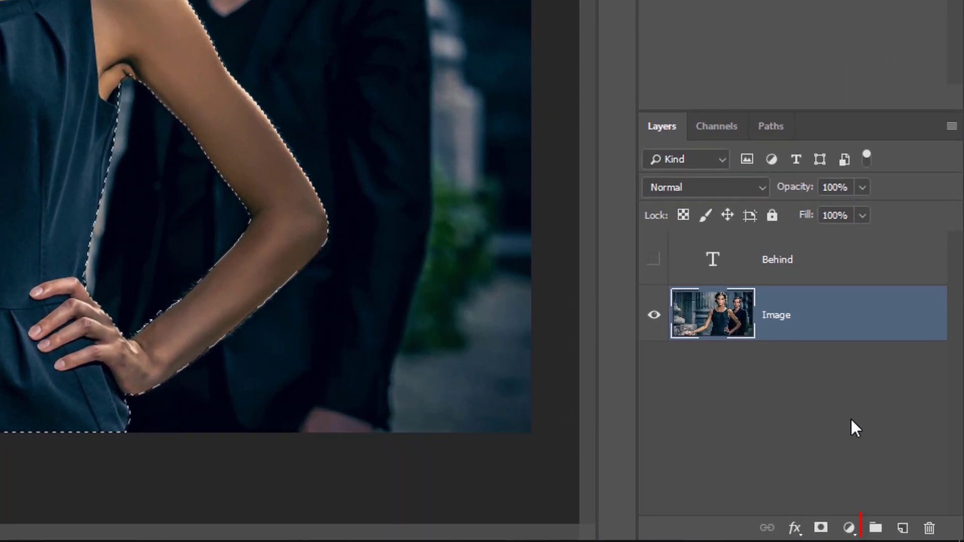
pyautogui.click(875, 527)
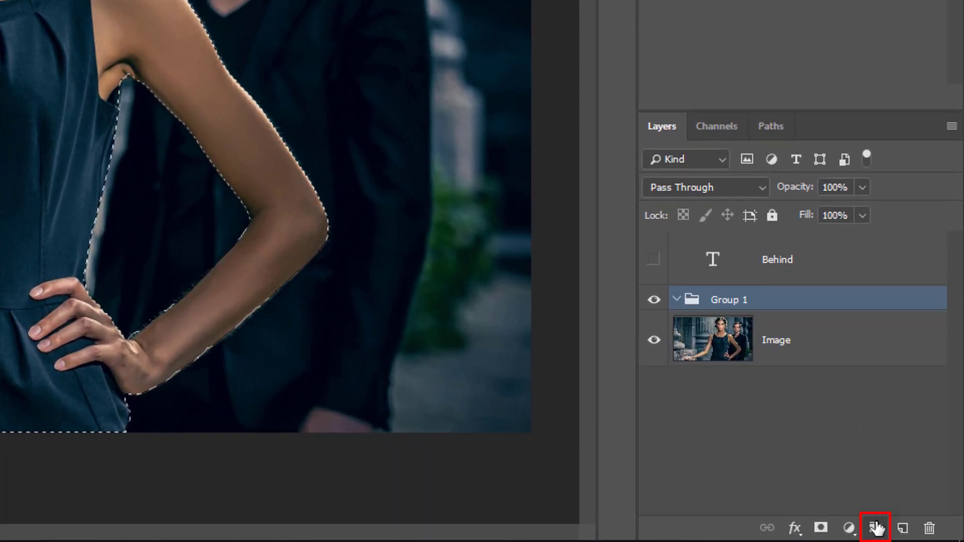
pyautogui.doubleClick(721, 301)
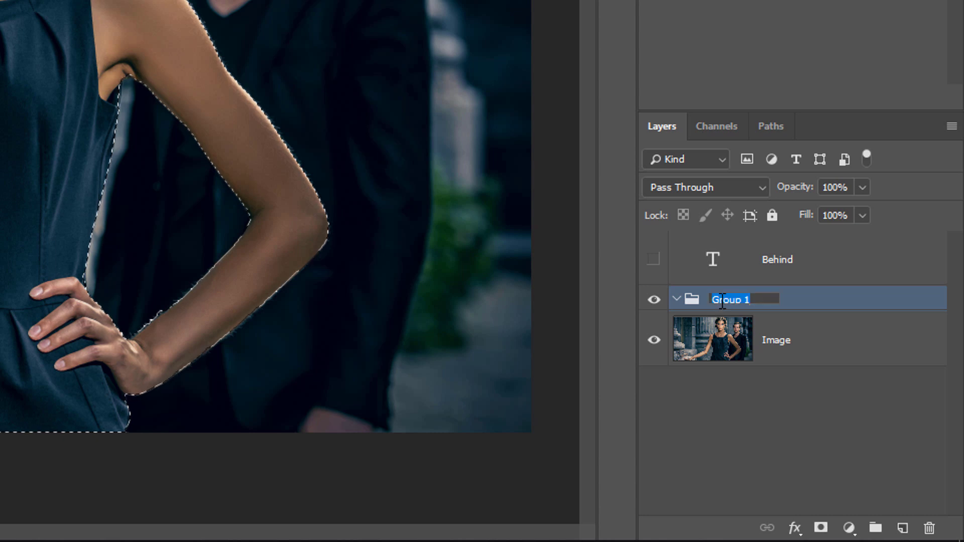
pyautogui.write('Text')
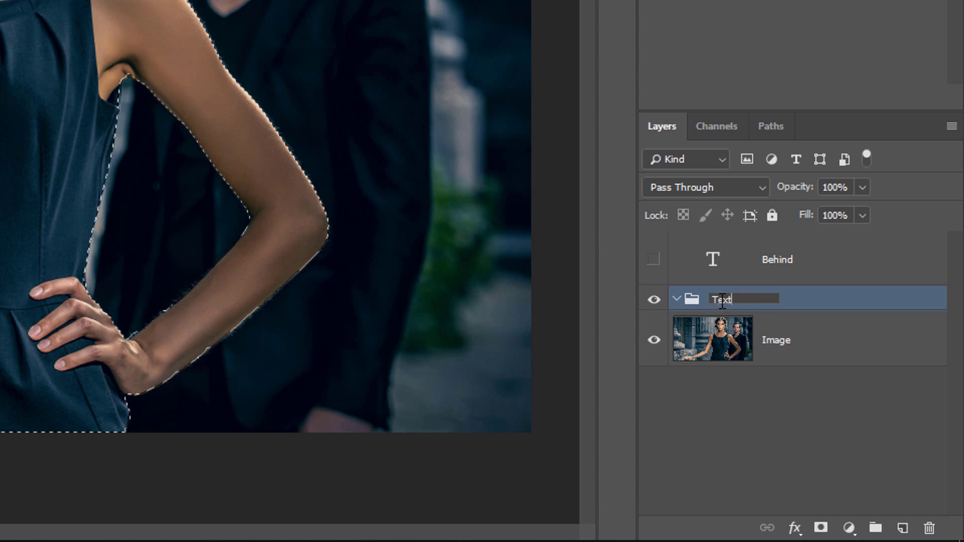
pyautogui.moveTo(691, 301); pyautogui.dragTo(710, 243)
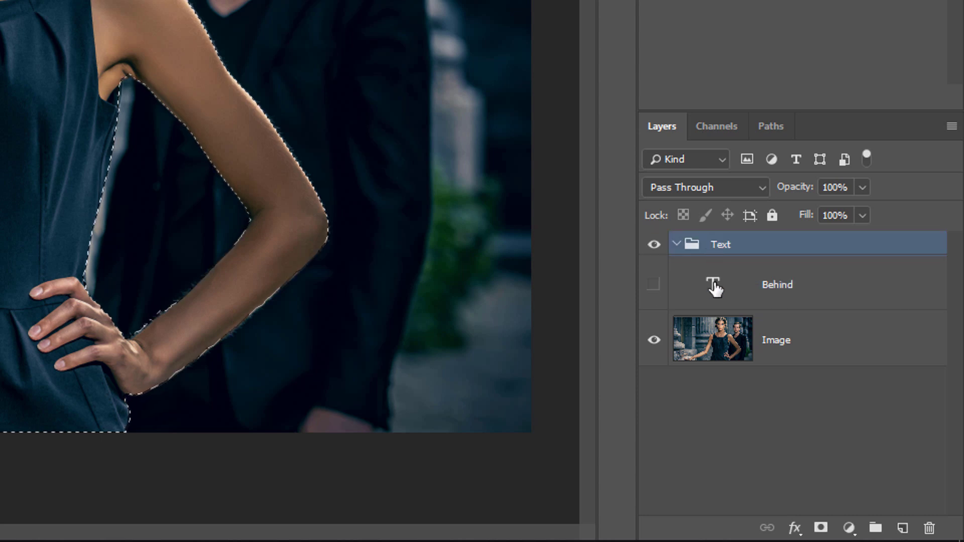
pyautogui.moveTo(715, 288); pyautogui.dragTo(725, 251)
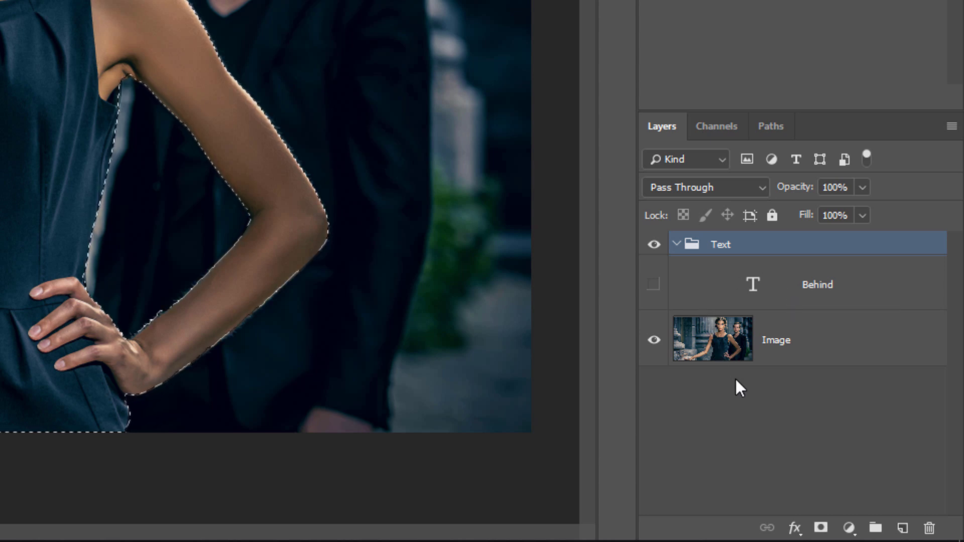
pyautogui.click(653, 284)
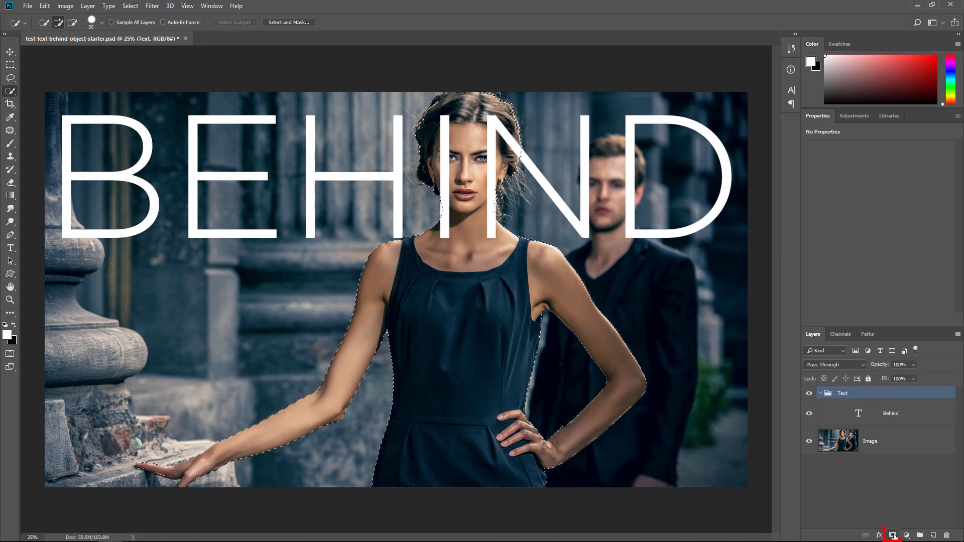
pyautogui.click(888, 534)
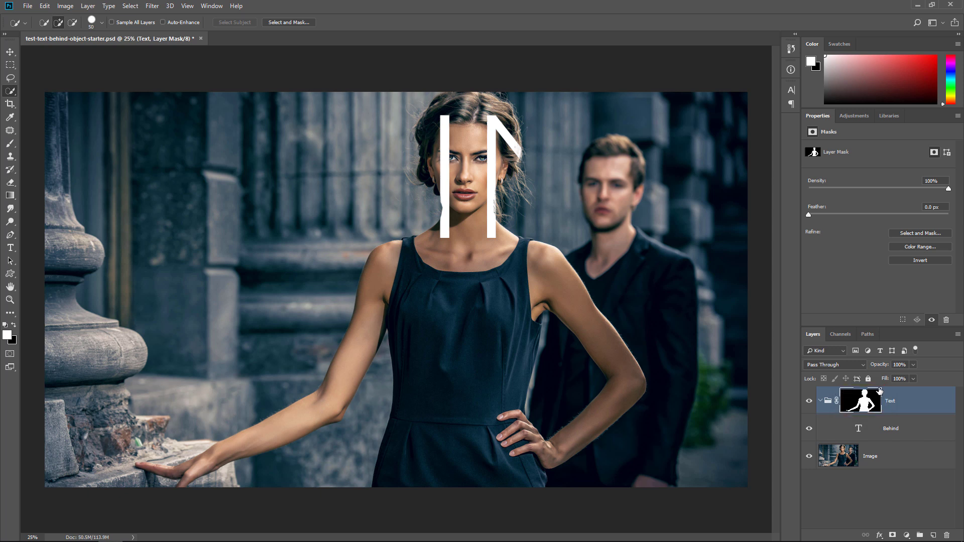
pyautogui.click(913, 263)
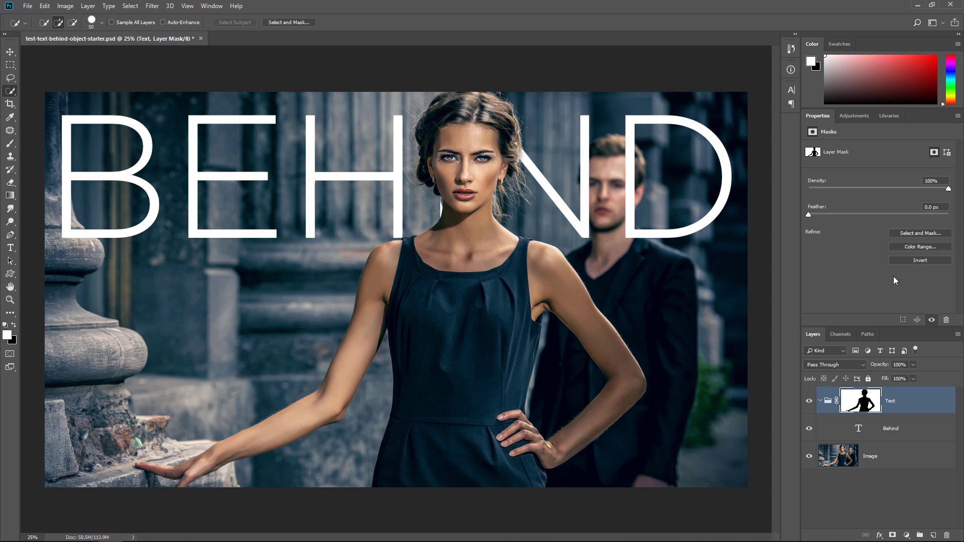
pyautogui.hotkey('ctrl', 'z')
pyautogui.hotkey('ctrl', 'z')
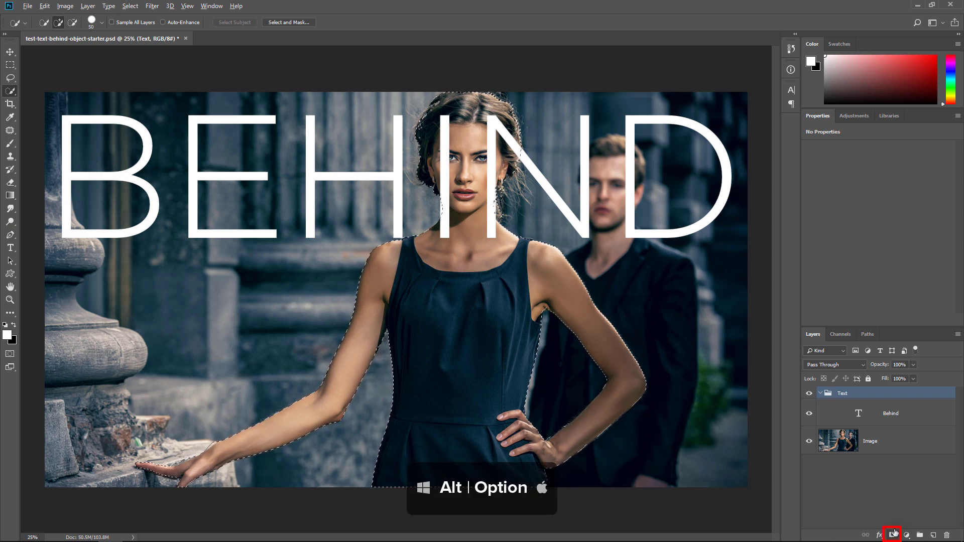
pyautogui.keyDown('alt'); pyautogui.click(893, 535); pyautogui.keyUp('alt')
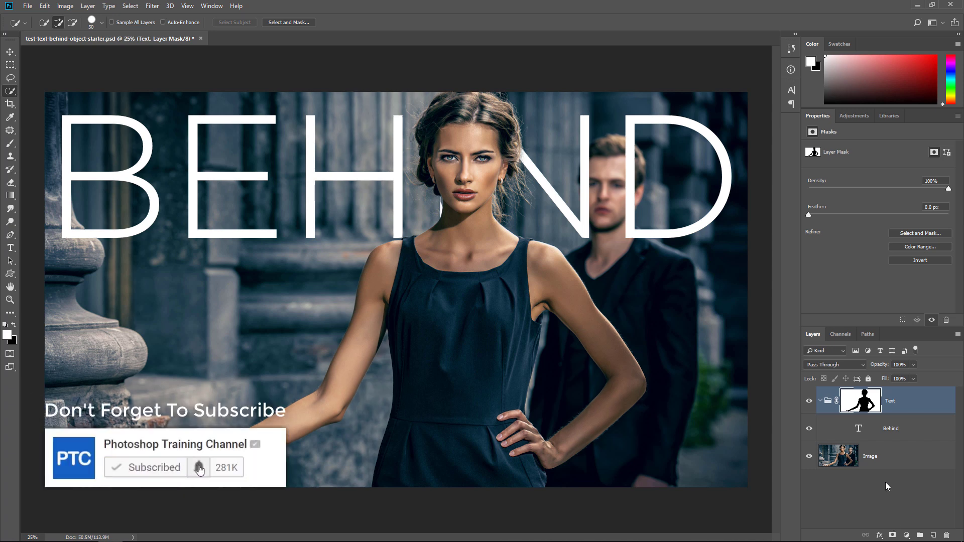
pyautogui.click(864, 431)
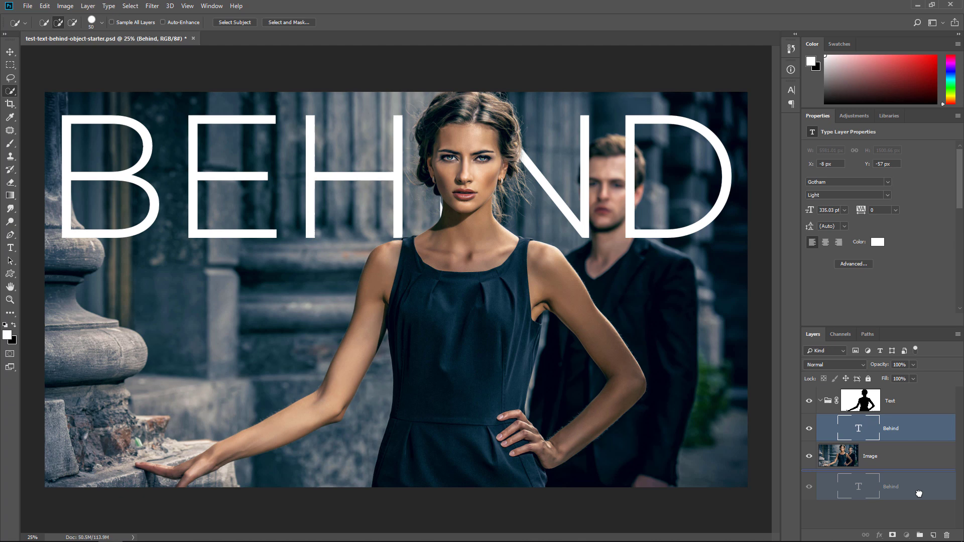
pyautogui.moveTo(918, 494); pyautogui.dragTo(931, 534)
pyautogui.press('v')
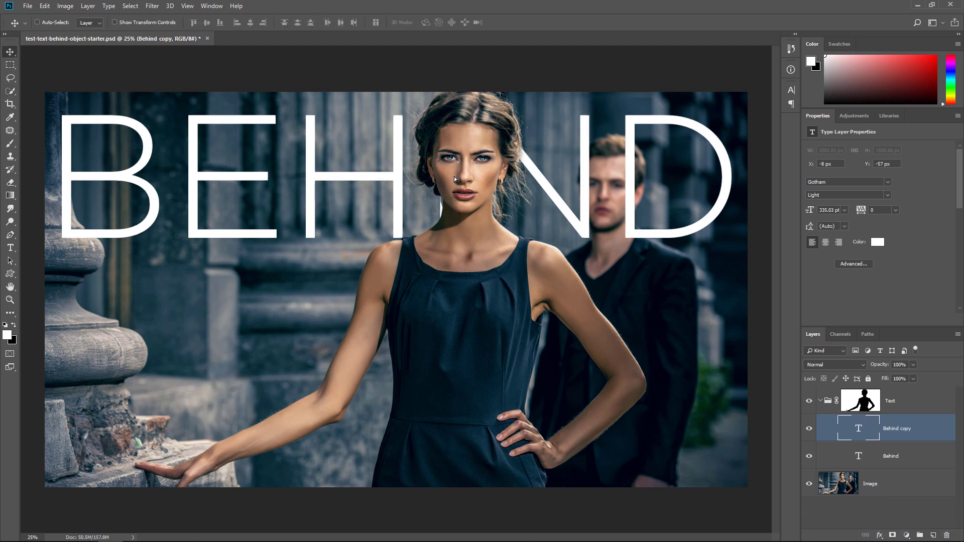
pyautogui.moveTo(453, 176); pyautogui.dragTo(466, 353)
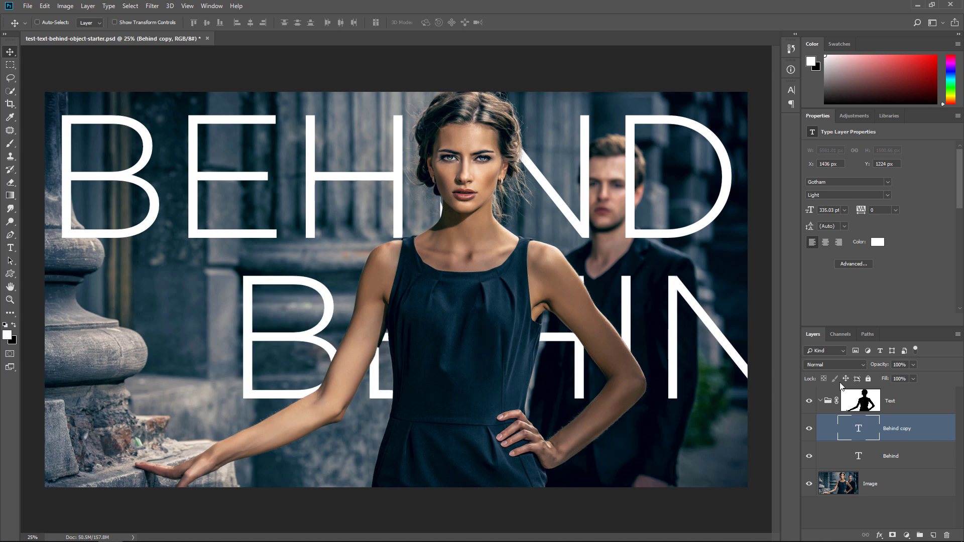
pyautogui.moveTo(859, 435); pyautogui.dragTo(947, 535)
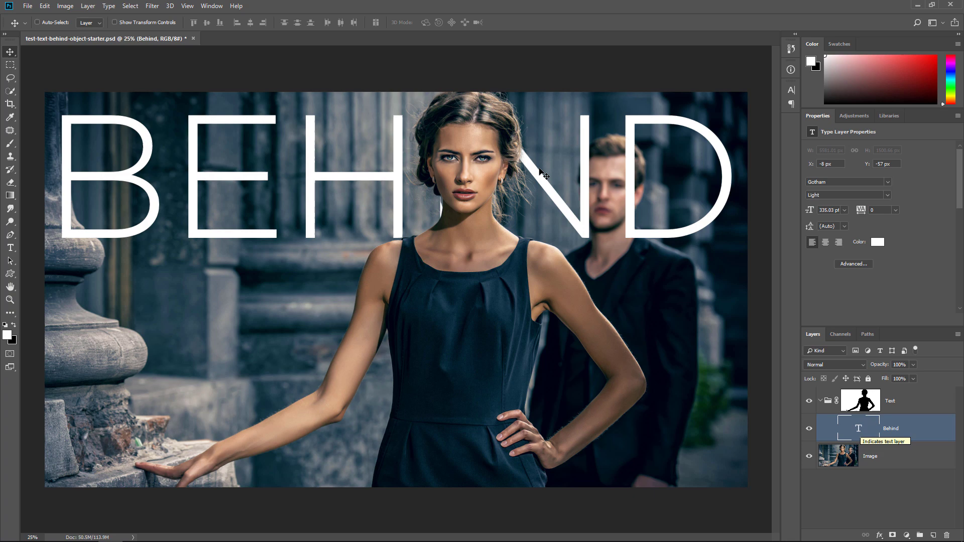
# Zoom into the hair, fit the image on screen, then zoom to 400% on the woman's chin
pyautogui.press('z')
pyautogui.moveTo(529, 156); pyautogui.dragTo(512, 109)
pyautogui.click(513, 109)
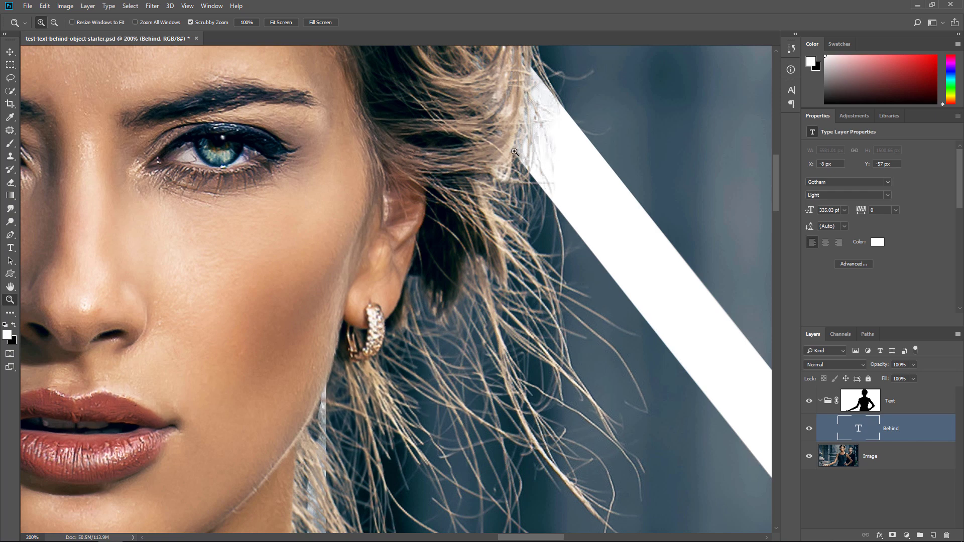
pyautogui.moveTo(235, 185); pyautogui.dragTo(680, 222)
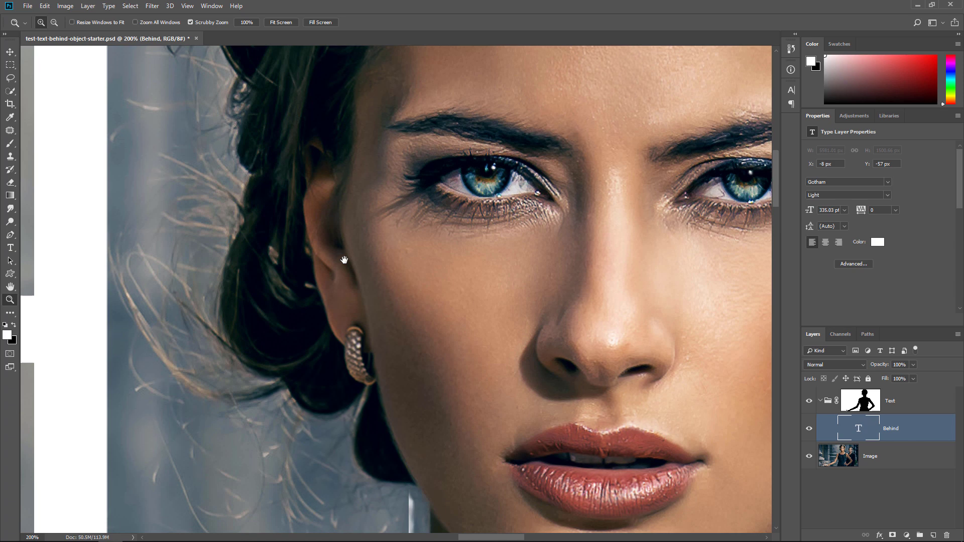
pyautogui.scroll(-4, 482, 290)
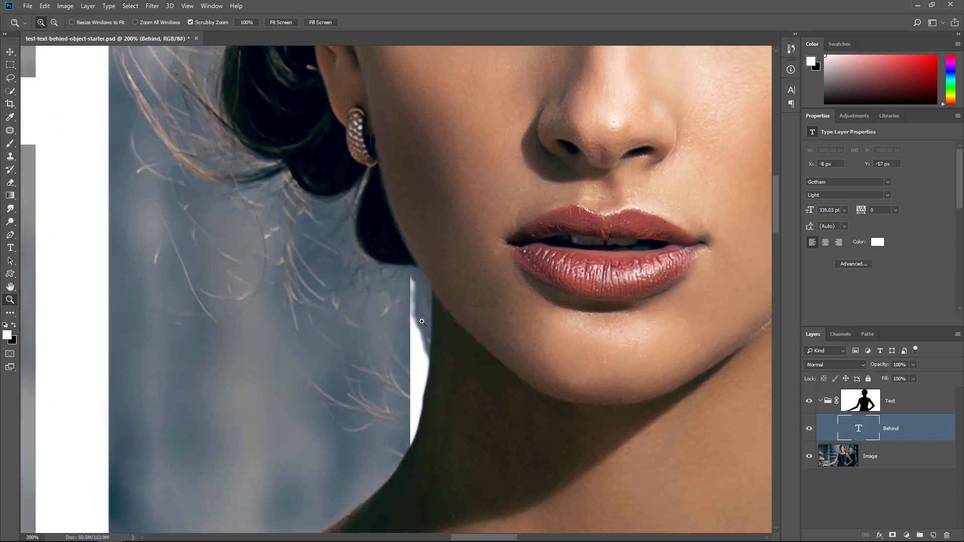
pyautogui.rightClick(435, 291)
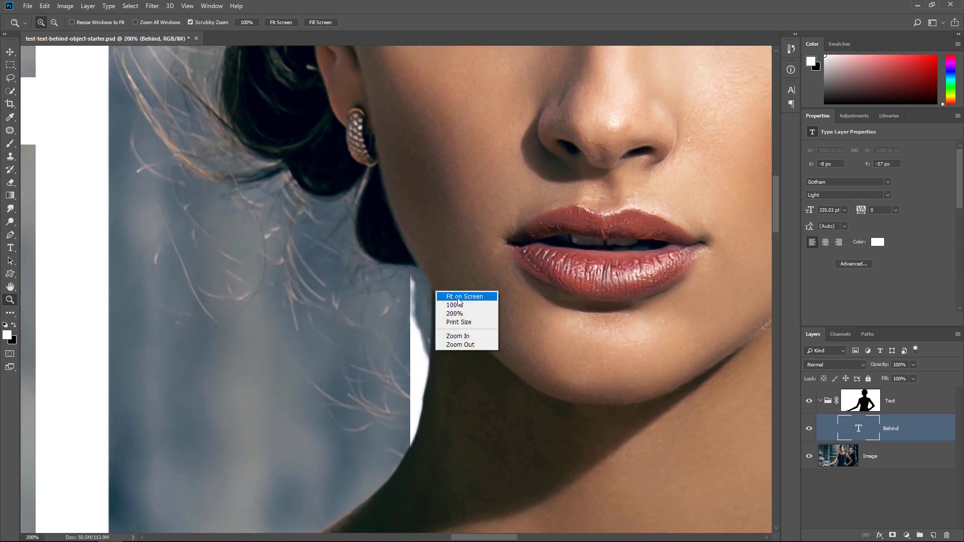
pyautogui.click(458, 298)
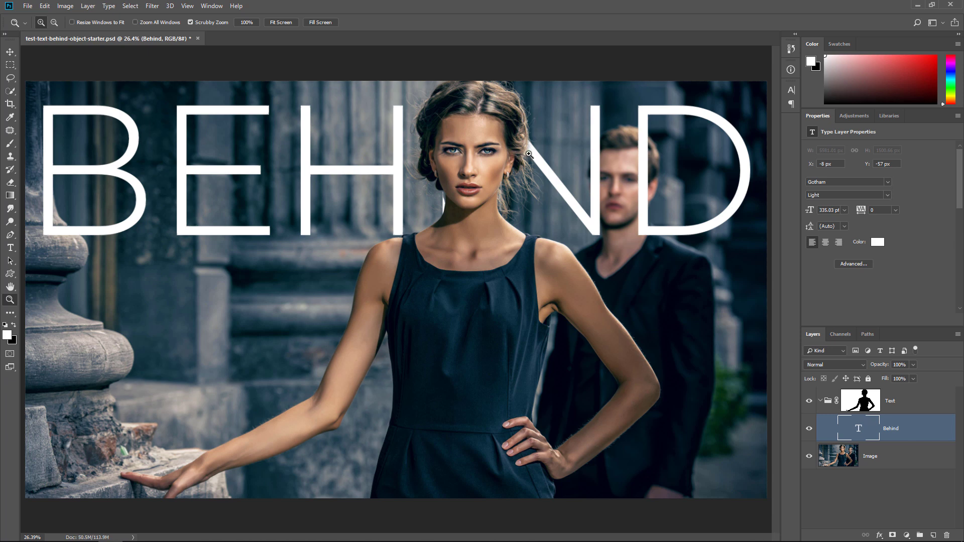
pyautogui.click(446, 194)
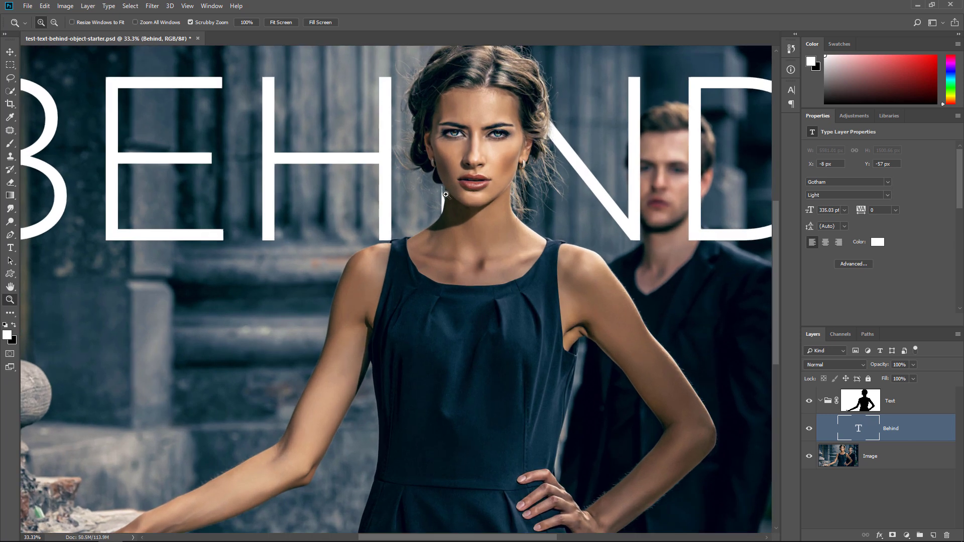
pyautogui.moveTo(446, 193); pyautogui.dragTo(445, 187)
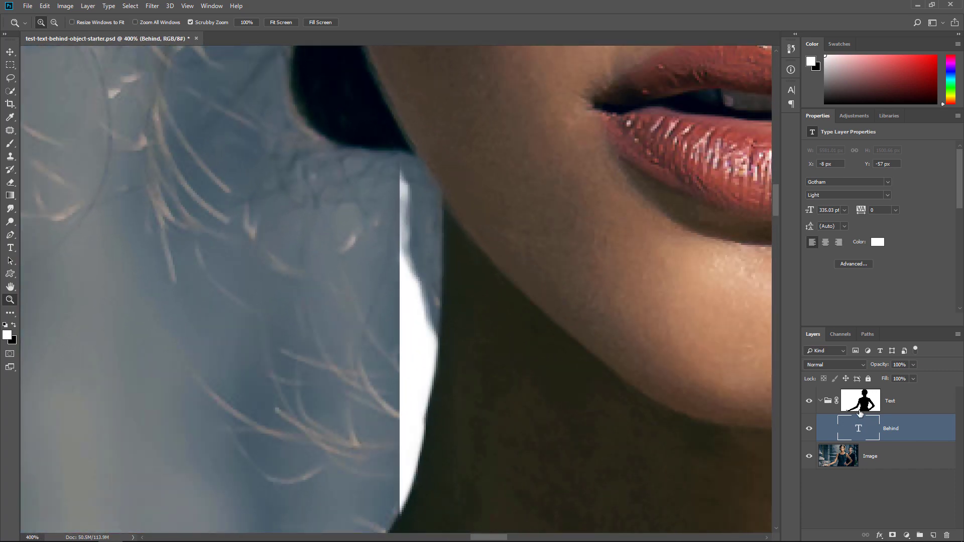
# Paint the Text group's mask with a small brush so the letter edge follows the neck smoothly
pyautogui.click(860, 401)
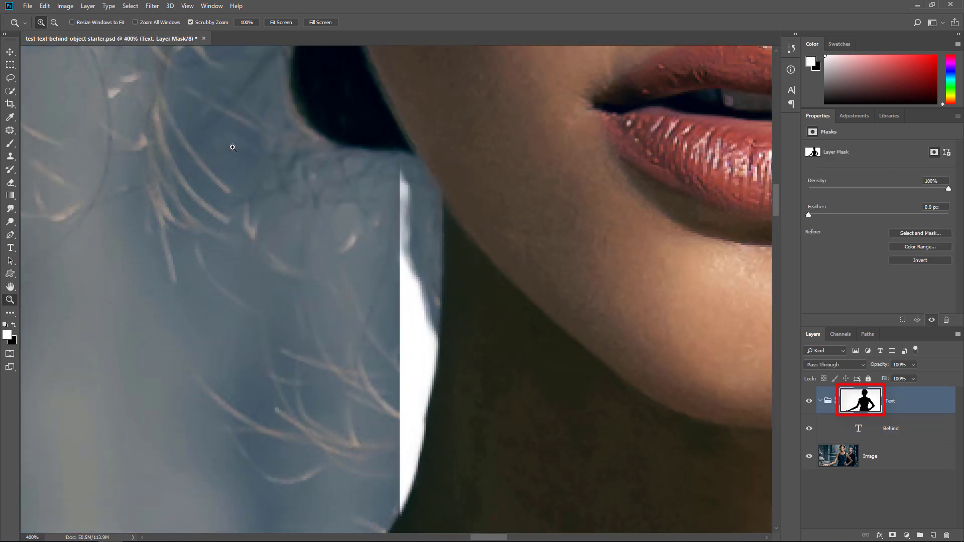
pyautogui.click(10, 144)
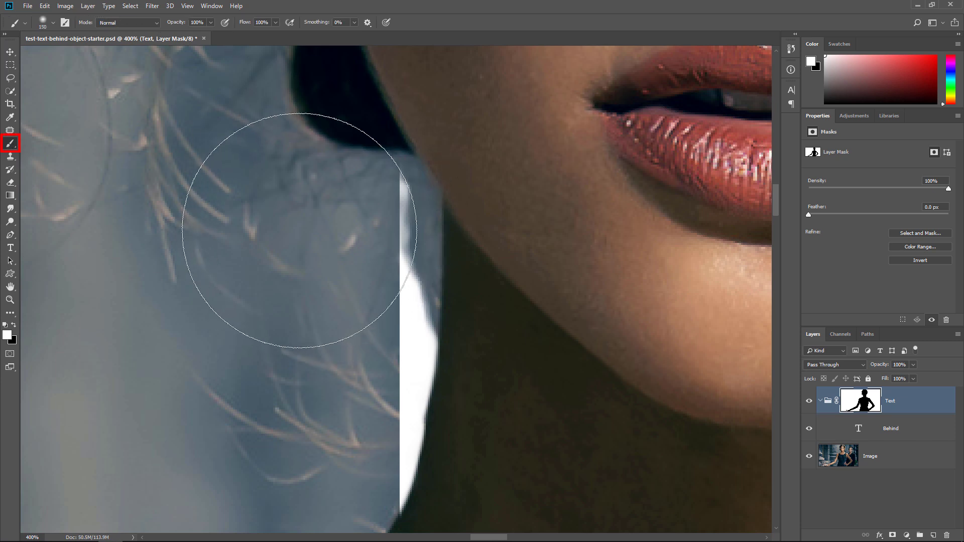
pyautogui.press('[')
pyautogui.press('[')
pyautogui.press('[')
pyautogui.press('[')
pyautogui.press('[')
pyautogui.moveTo(409, 259)
pyautogui.mouseDown()
pyautogui.moveTo(433, 239)
pyautogui.moveTo(432, 200)
pyautogui.mouseUp()
pyautogui.press('[')
pyautogui.press('[')
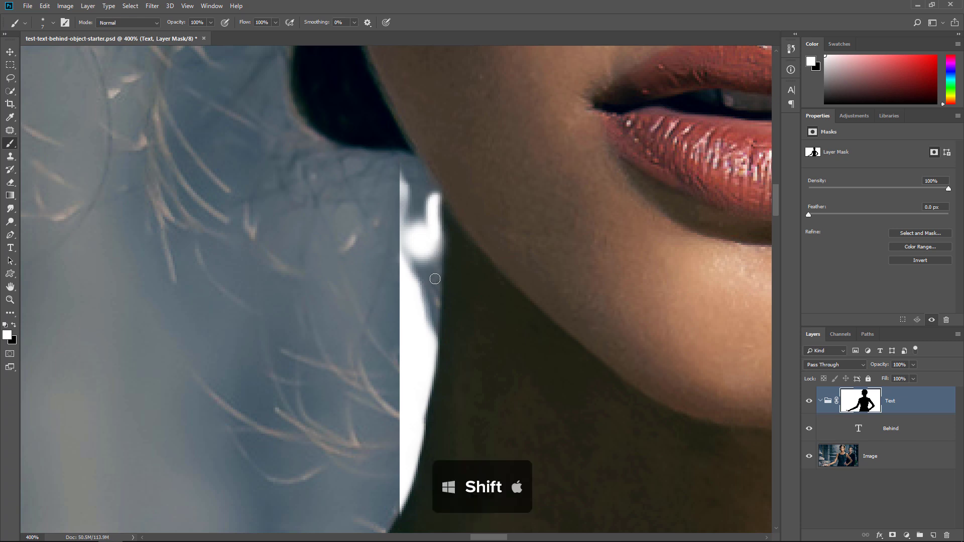
pyautogui.keyDown('shift'); pyautogui.click(431, 291); pyautogui.keyUp('shift')
pyautogui.moveTo(431, 291)
pyautogui.mouseDown()
pyautogui.moveTo(423, 377)
pyautogui.moveTo(424, 257)
pyautogui.moveTo(414, 269)
pyautogui.moveTo(409, 247)
pyautogui.mouseUp()
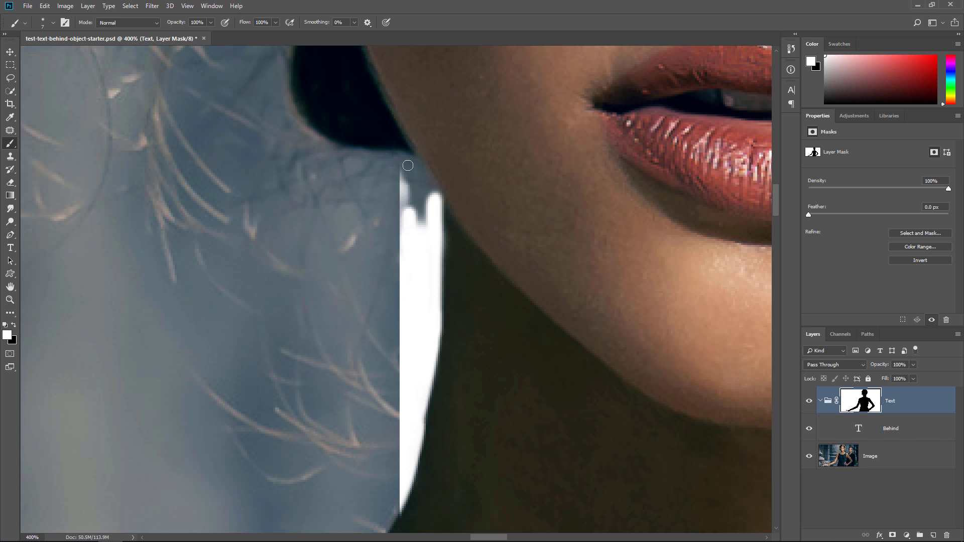
pyautogui.keyDown('shift'); pyautogui.click(412, 163); pyautogui.keyUp('shift')
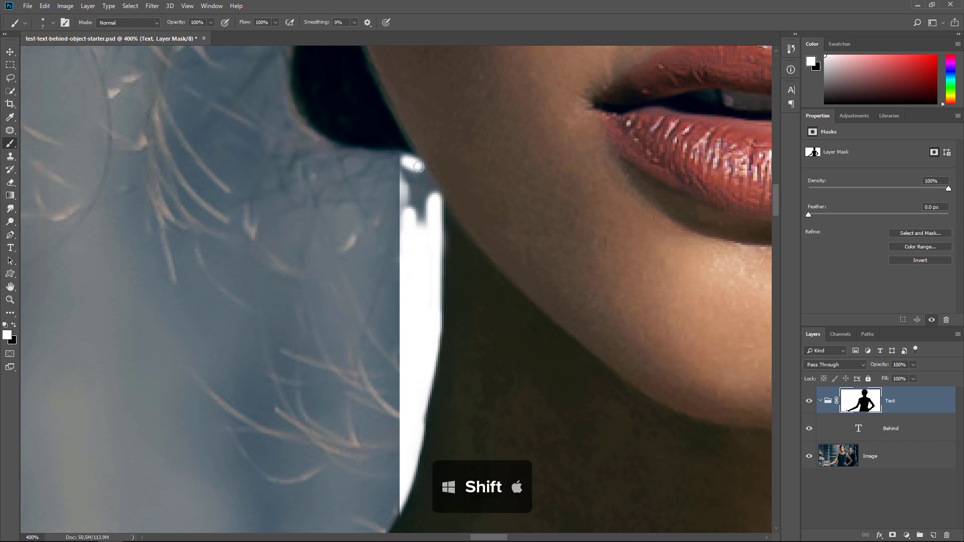
pyautogui.moveTo(434, 200)
pyautogui.mouseDown()
pyautogui.moveTo(420, 195)
pyautogui.moveTo(407, 221)
pyautogui.moveTo(406, 155)
pyautogui.moveTo(424, 198)
pyautogui.mouseUp()
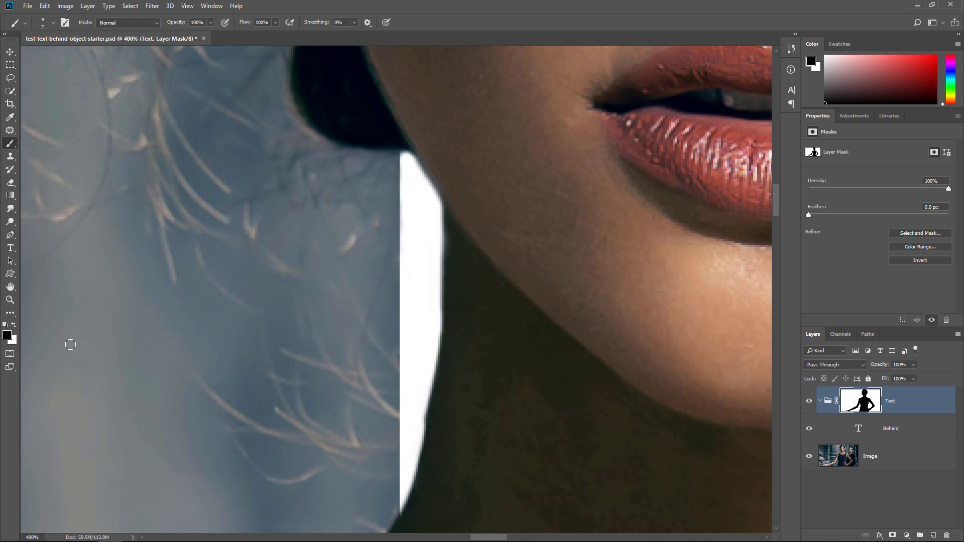
pyautogui.doubleClick(10, 287)
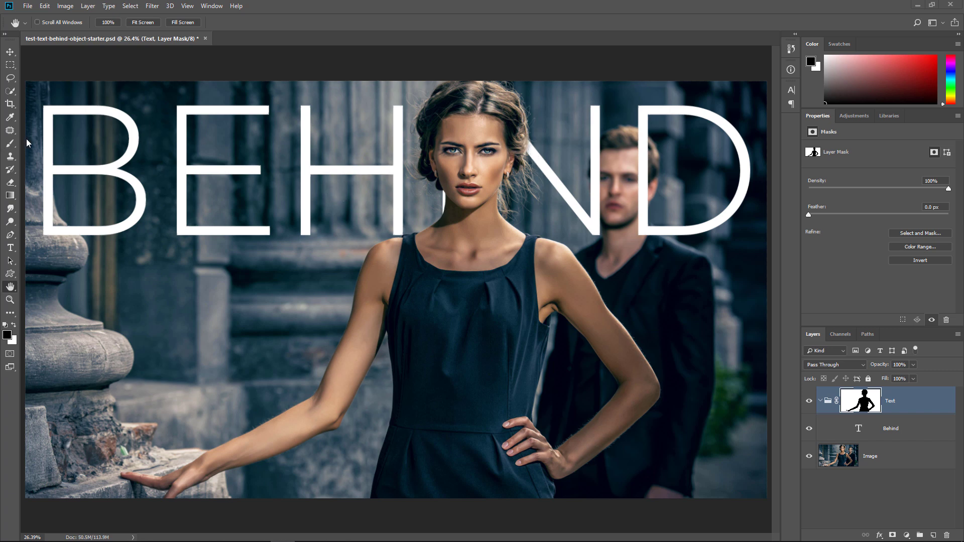
# Set the Brush tool tip to 1 px size with 1% spacing
pyautogui.click(10, 146)
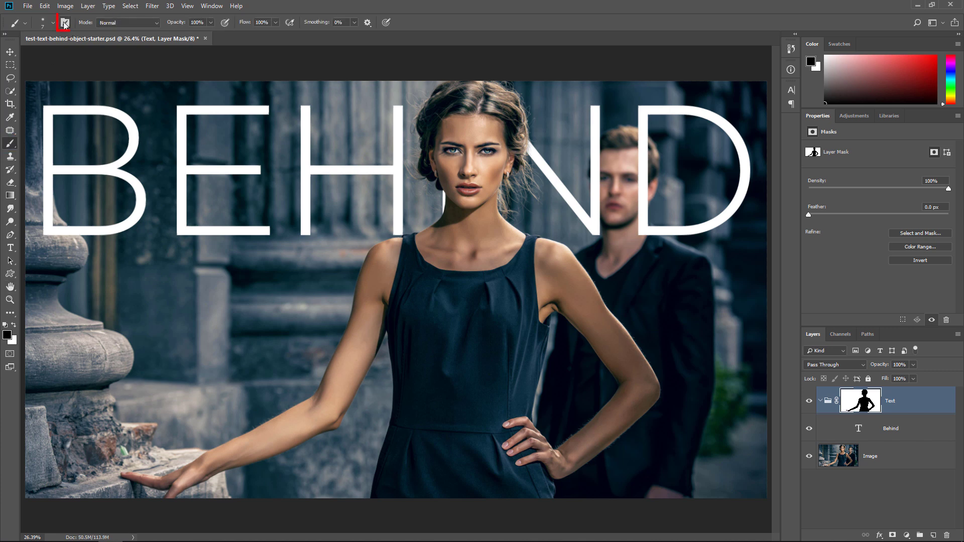
pyautogui.click(65, 22)
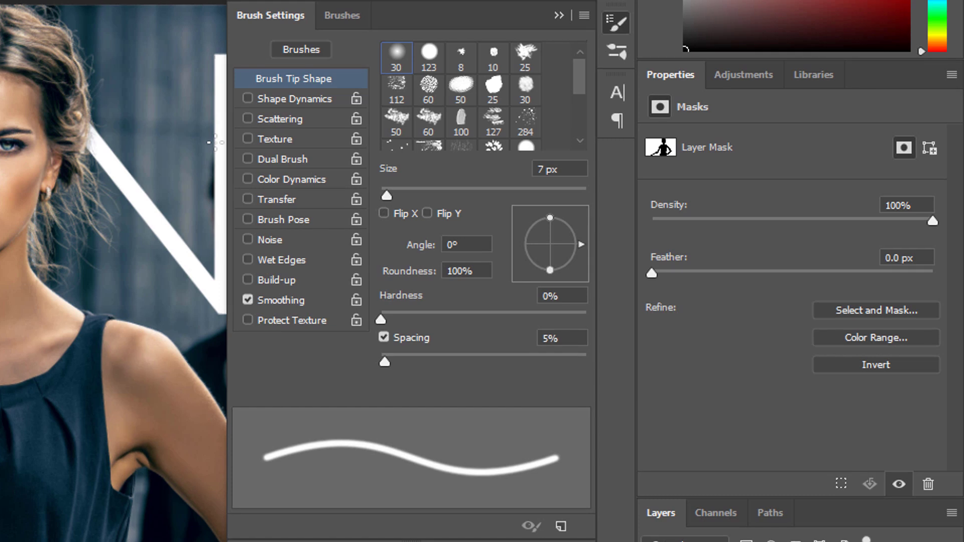
pyautogui.moveTo(384, 362); pyautogui.dragTo(338, 357)
pyautogui.moveTo(386, 195); pyautogui.dragTo(367, 203)
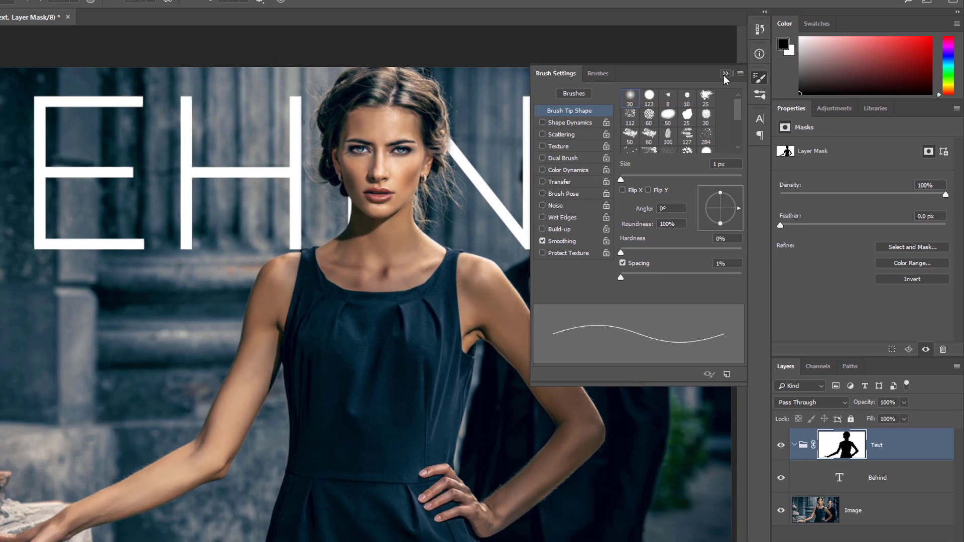
# Close the brush settings and zoom in on the woman's jaw, keeping the Brush active
pyautogui.click(616, 22)
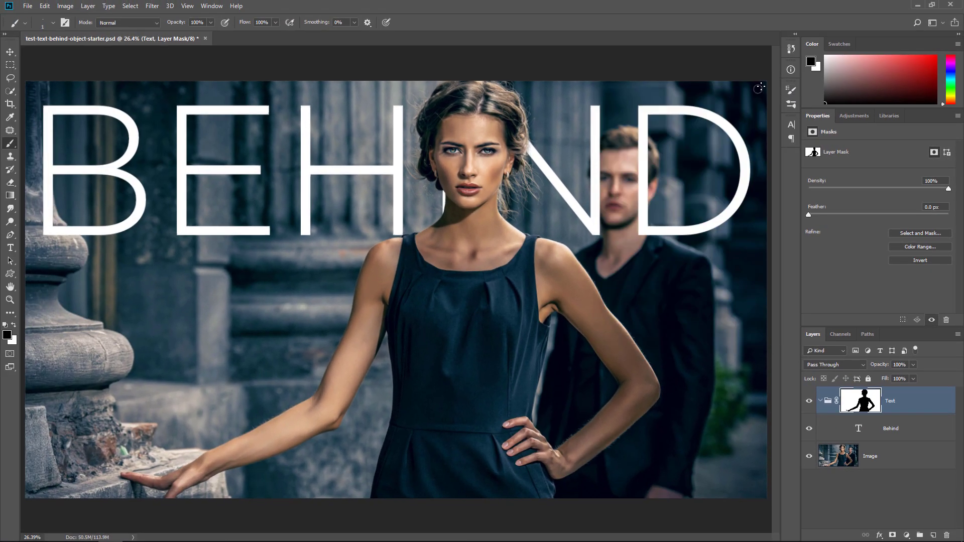
pyautogui.press('z')
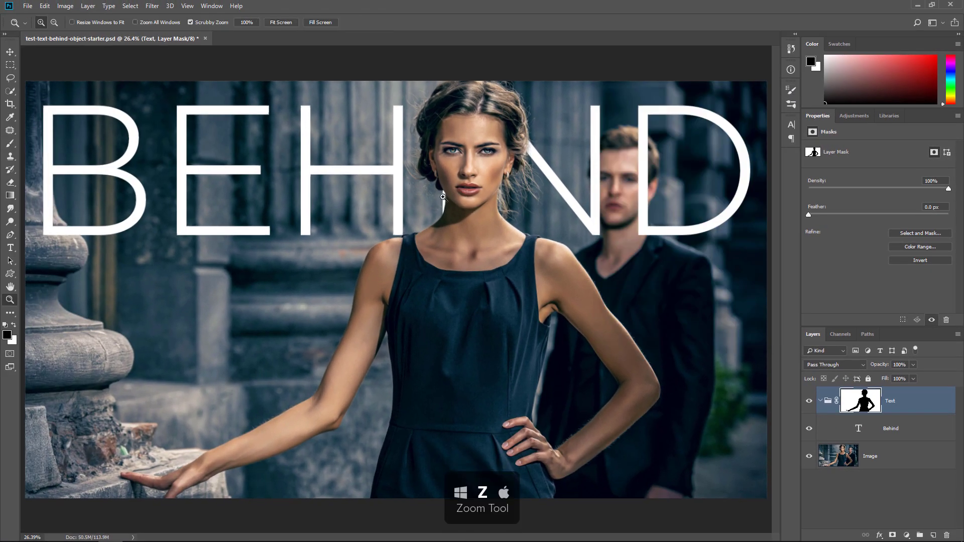
pyautogui.moveTo(446, 197); pyautogui.dragTo(443, 191)
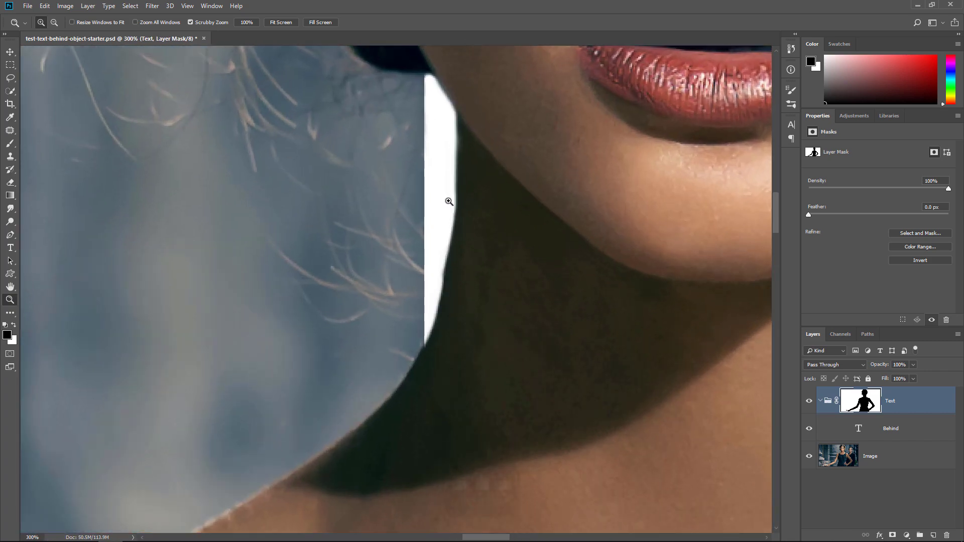
pyautogui.press('b')
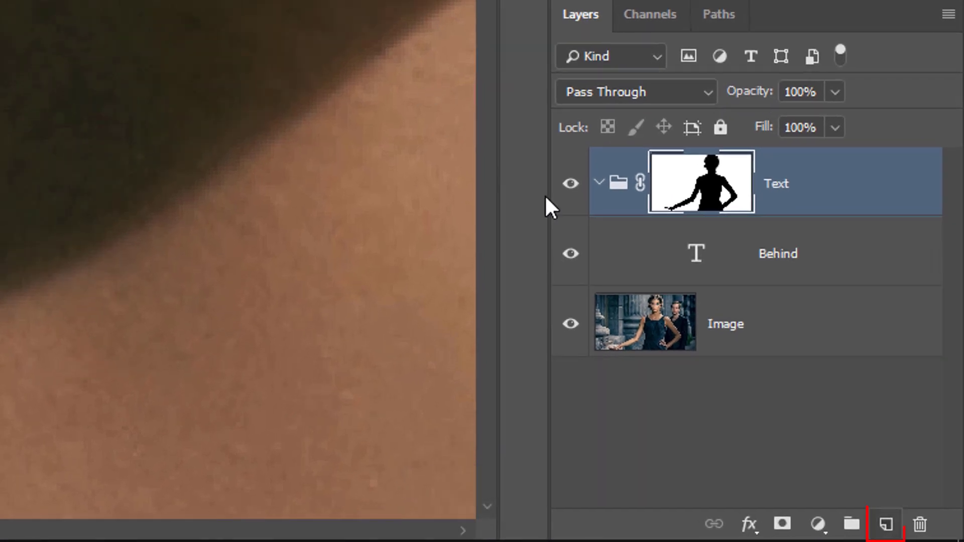
# Add a new empty Layer 1 and move it to the top of the stack above the Text group
pyautogui.click(886, 523)
pyautogui.moveTo(688, 241); pyautogui.dragTo(690, 149)
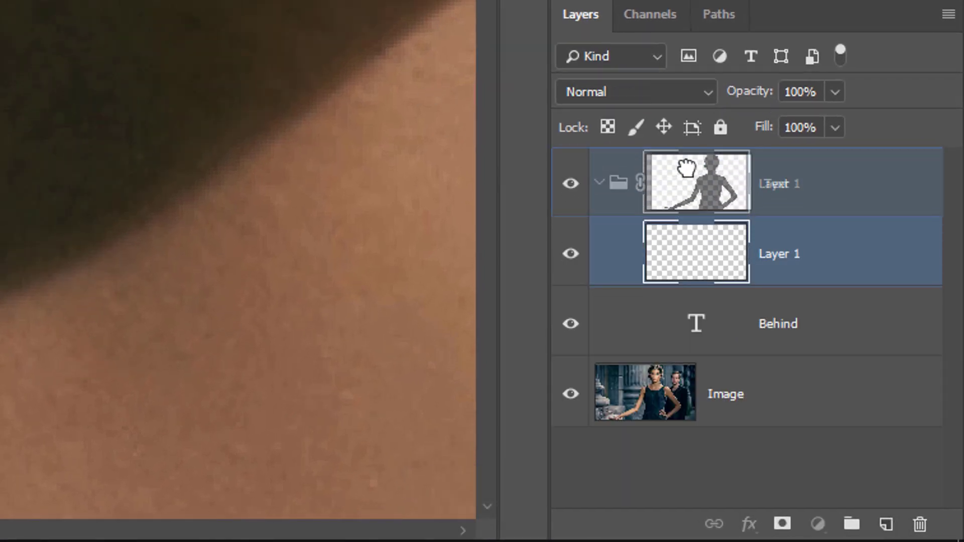
pyautogui.moveTo(835, 361); pyautogui.dragTo(835, 363)
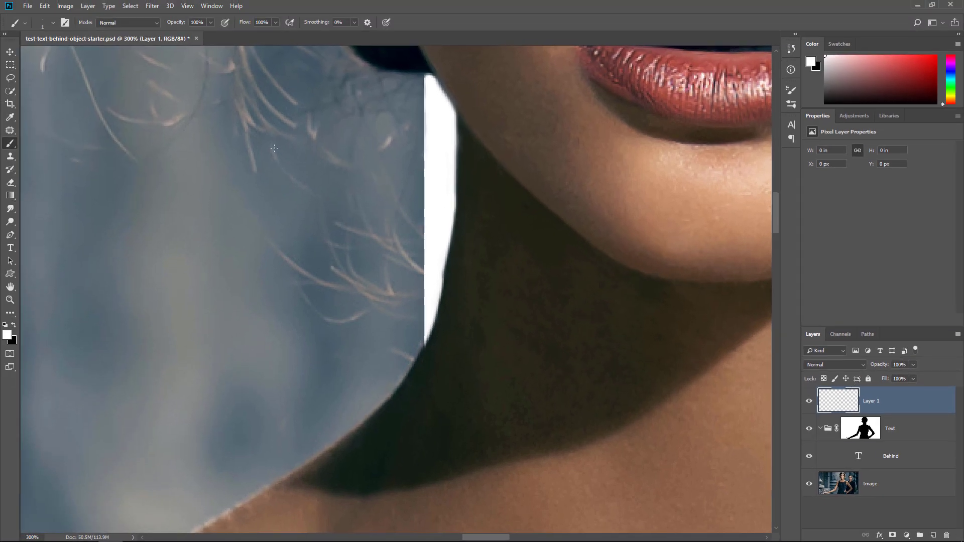
# Sample a grey-blue hair colour and paint thin strands across the white letter edge
pyautogui.press('alt')
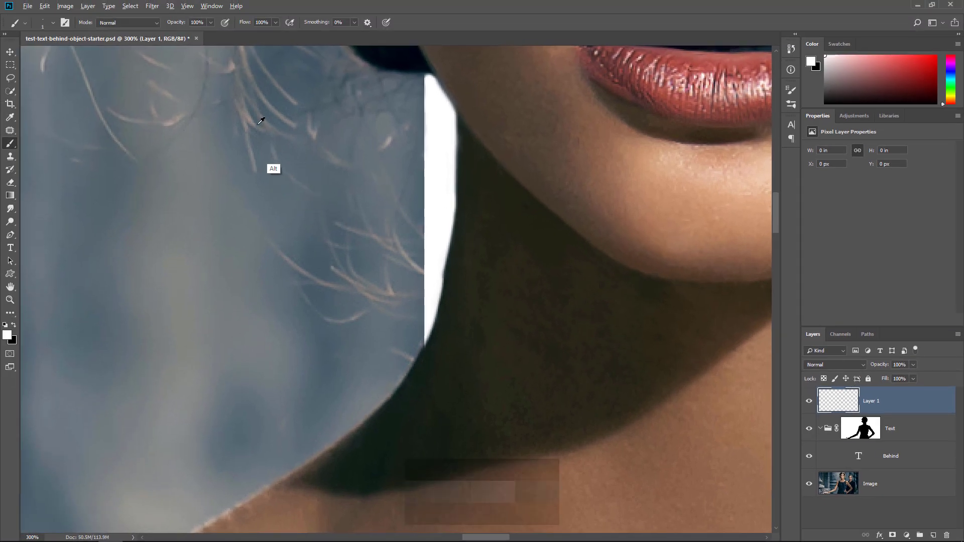
pyautogui.keyDown('alt'); pyautogui.click(287, 115); pyautogui.keyUp('alt')
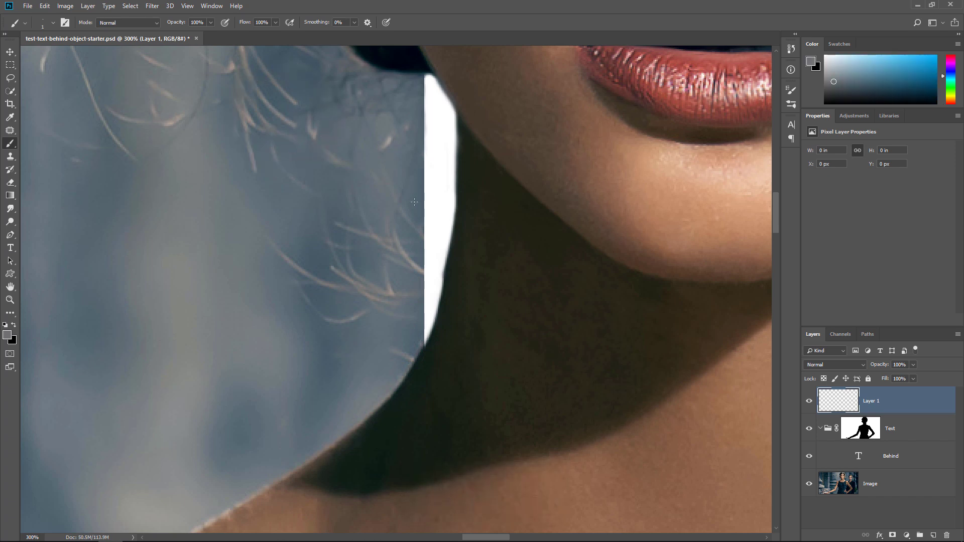
pyautogui.moveTo(425, 214); pyautogui.dragTo(452, 228)
pyautogui.moveTo(425, 250)
pyautogui.mouseDown()
pyautogui.moveTo(448, 256)
pyautogui.moveTo(435, 292)
pyautogui.mouseUp()
pyautogui.moveTo(457, 196); pyautogui.dragTo(425, 179)
pyautogui.moveTo(425, 141); pyautogui.dragTo(454, 153)
pyautogui.moveTo(454, 135)
pyautogui.mouseDown()
pyautogui.moveTo(426, 113)
pyautogui.moveTo(425, 86)
pyautogui.mouseUp()
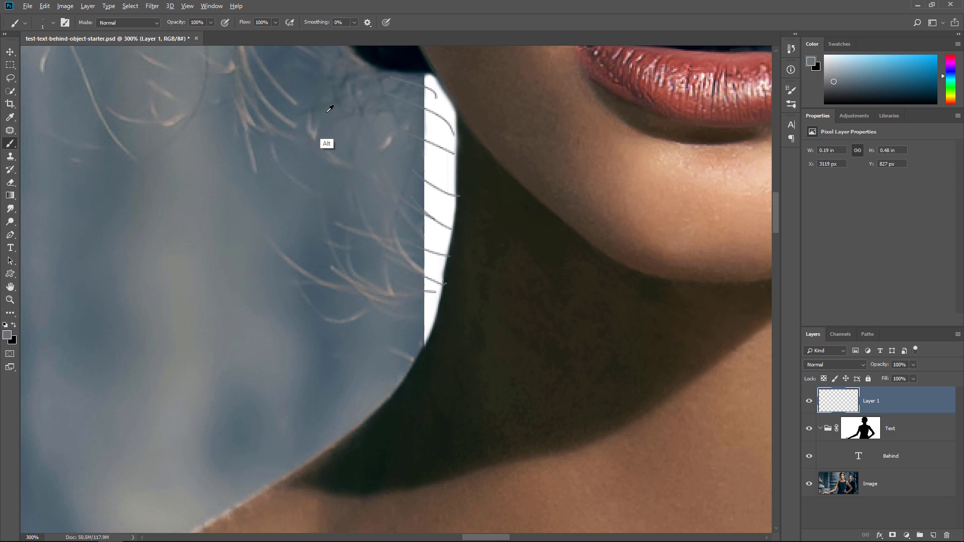
# Sample further hair colours and paint more strands continuing existing hairs over the white edge
pyautogui.keyDown('alt'); pyautogui.click(340, 96); pyautogui.keyUp('alt')
pyautogui.moveTo(453, 149); pyautogui.dragTo(425, 120)
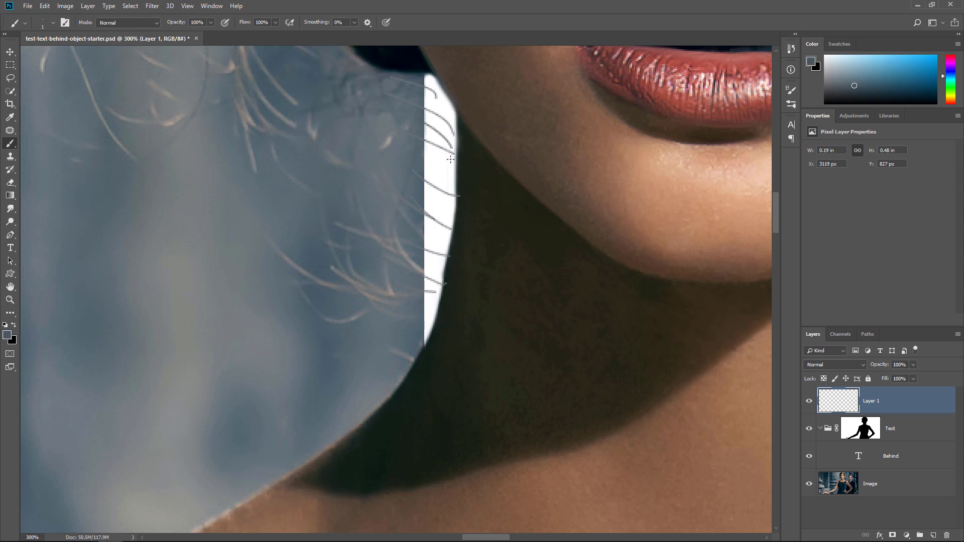
pyautogui.moveTo(424, 165); pyautogui.dragTo(360, 151)
pyautogui.moveTo(442, 210); pyautogui.dragTo(373, 224)
pyautogui.keyDown('alt'); pyautogui.click(357, 313); pyautogui.keyUp('alt')
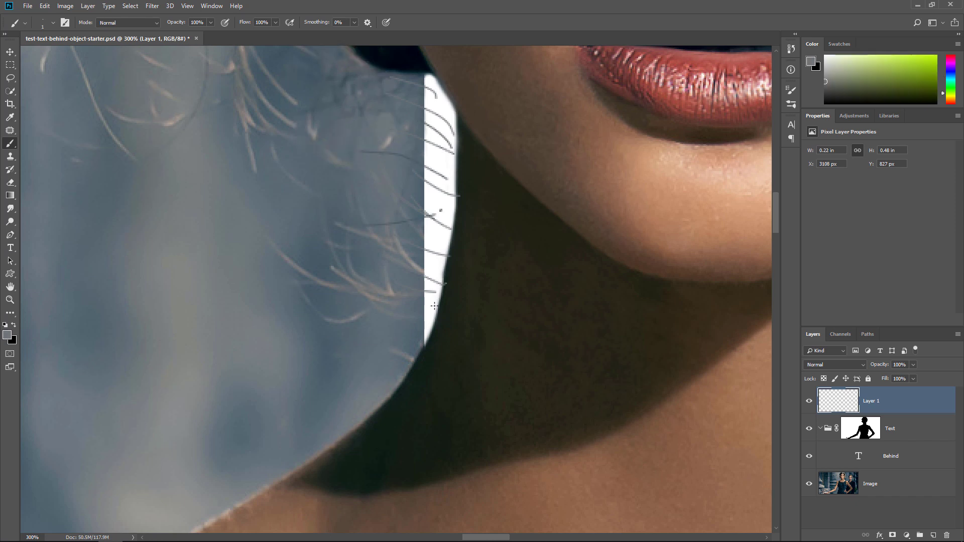
pyautogui.keyDown('alt'); pyautogui.click(405, 254); pyautogui.keyUp('alt')
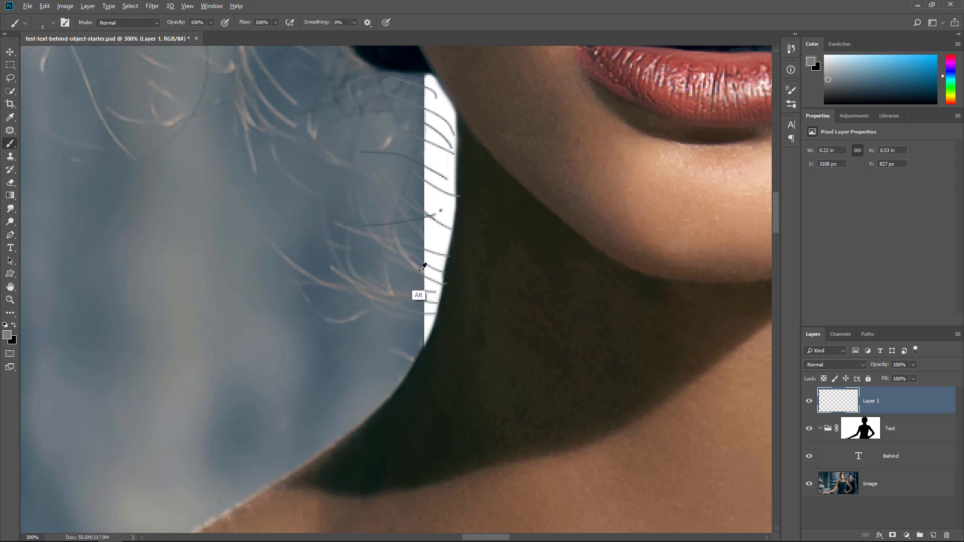
pyautogui.keyDown('alt'); pyautogui.click(317, 270); pyautogui.keyUp('alt')
pyautogui.keyDown('alt'); pyautogui.click(349, 277); pyautogui.keyUp('alt')
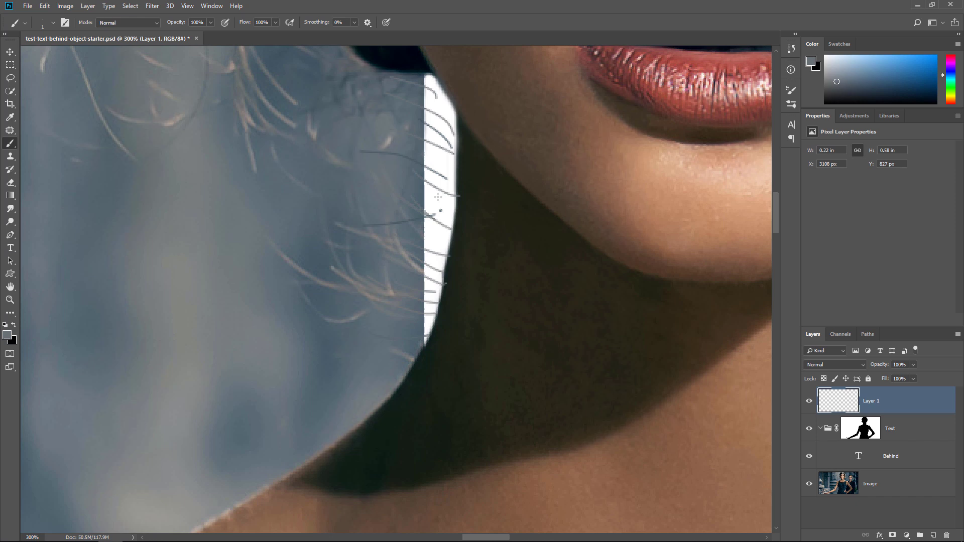
pyautogui.moveTo(428, 216); pyautogui.dragTo(441, 210)
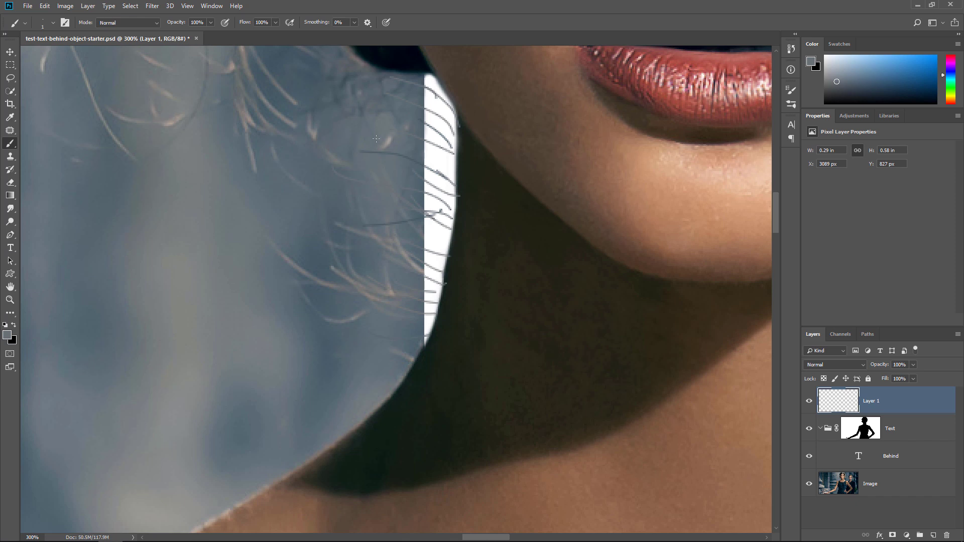
# Apply Filter > Blur > Gaussian Blur with a 0.7-pixel radius to the hair strands
pyautogui.click(153, 7)
pyautogui.moveTo(216, 119)
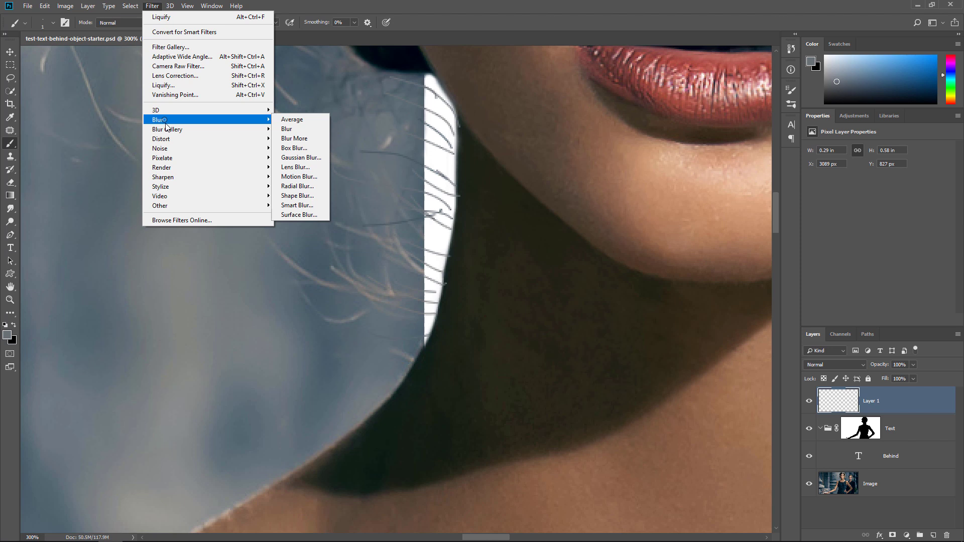
pyautogui.click(301, 157)
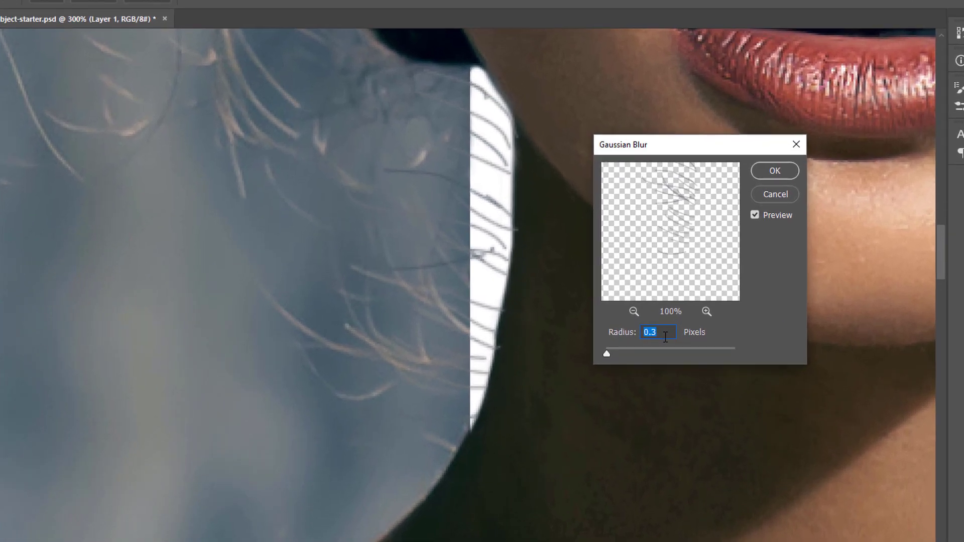
pyautogui.press('Up')
pyautogui.press('Up')
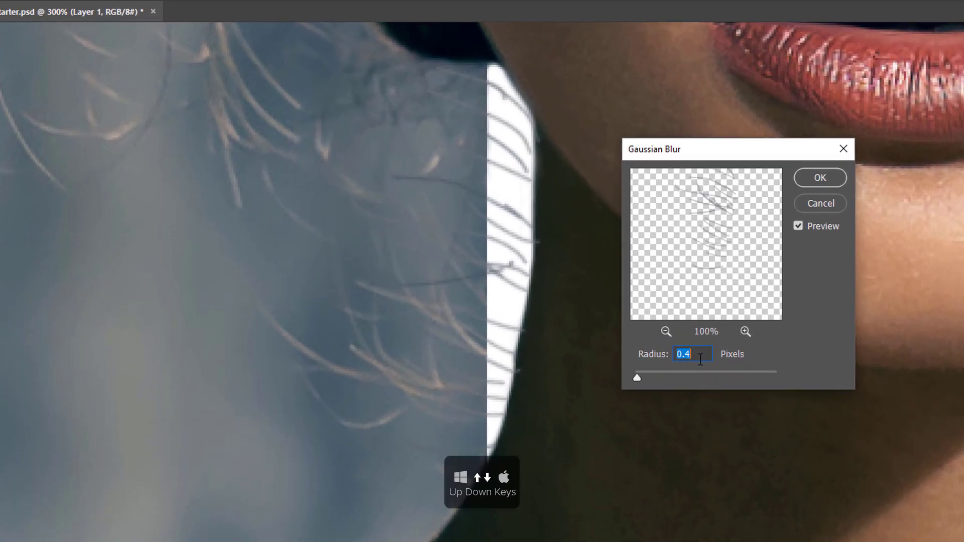
pyautogui.press('Up')
pyautogui.press('Up')
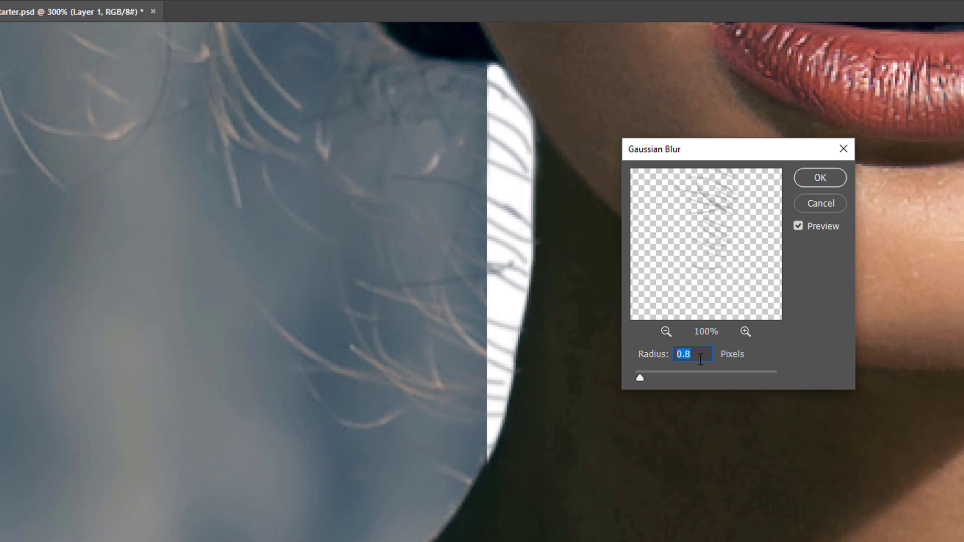
pyautogui.press('Down')
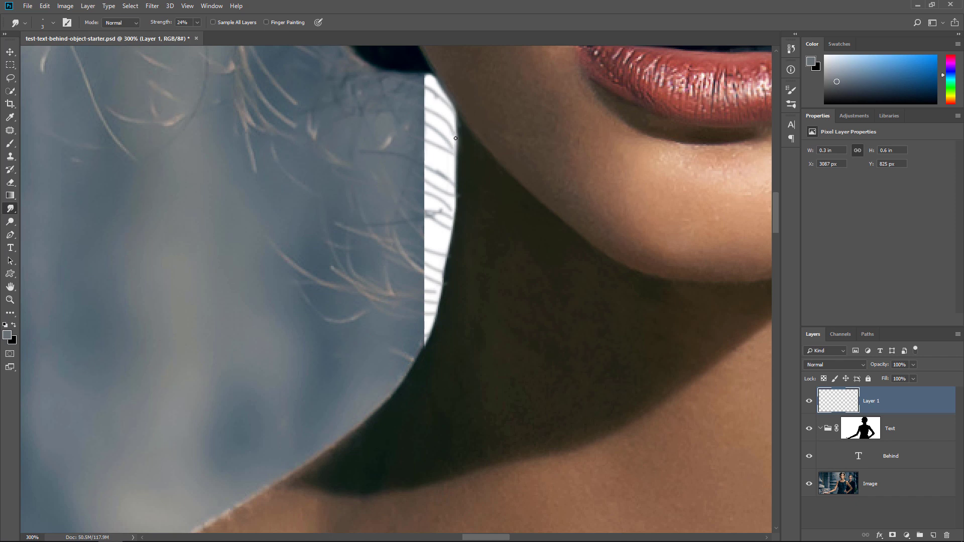
# Fit the whole photo on screen to view the BEHIND lettering
pyautogui.doubleClick(10, 286)
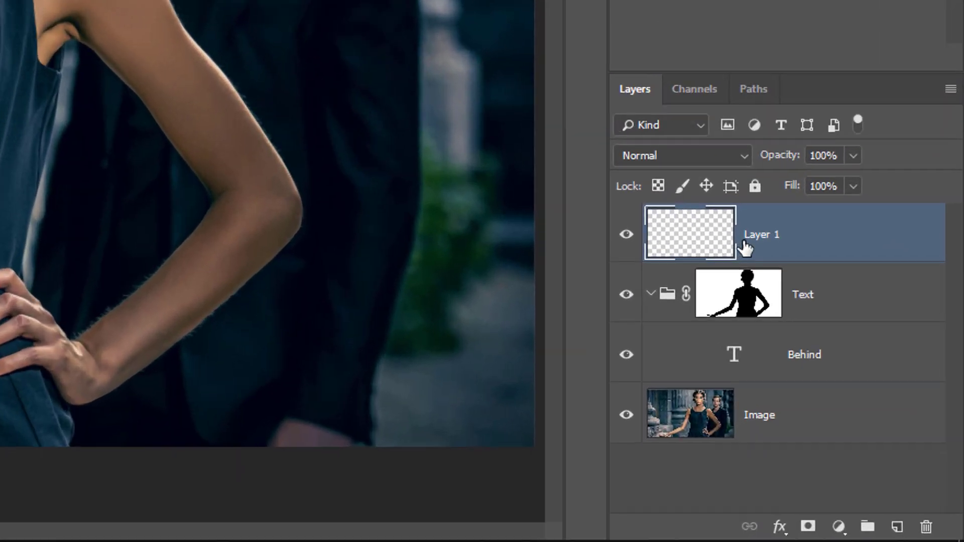
# Rename Layer 1 to 'Hair' and move it into the Text group above the Behind text
pyautogui.doubleClick(863, 400)
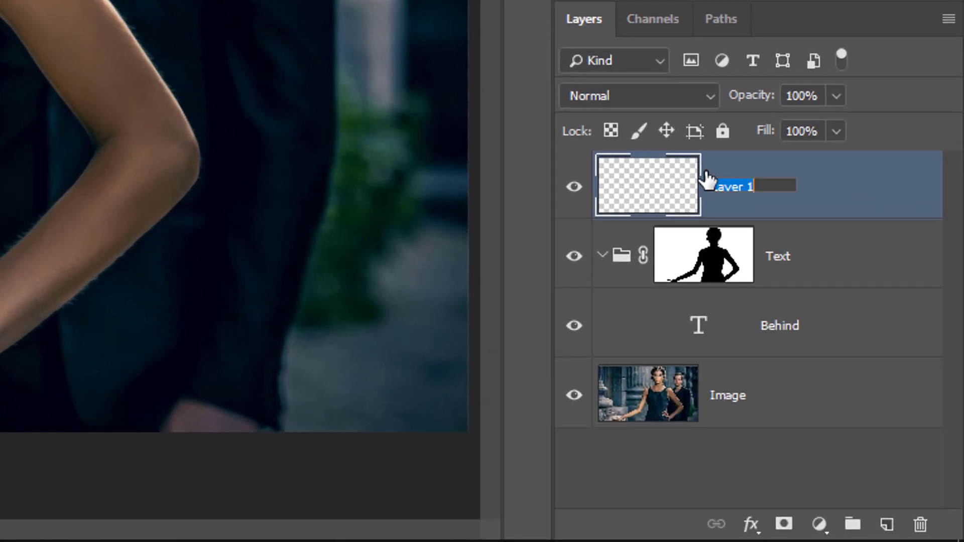
pyautogui.write('Hair')
pyautogui.press('Return')
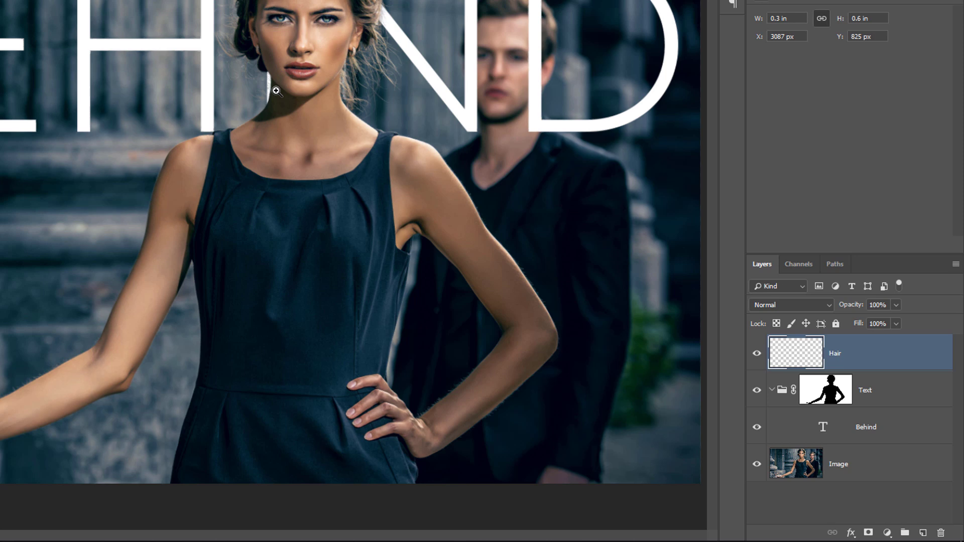
pyautogui.moveTo(276, 91); pyautogui.dragTo(273, 81)
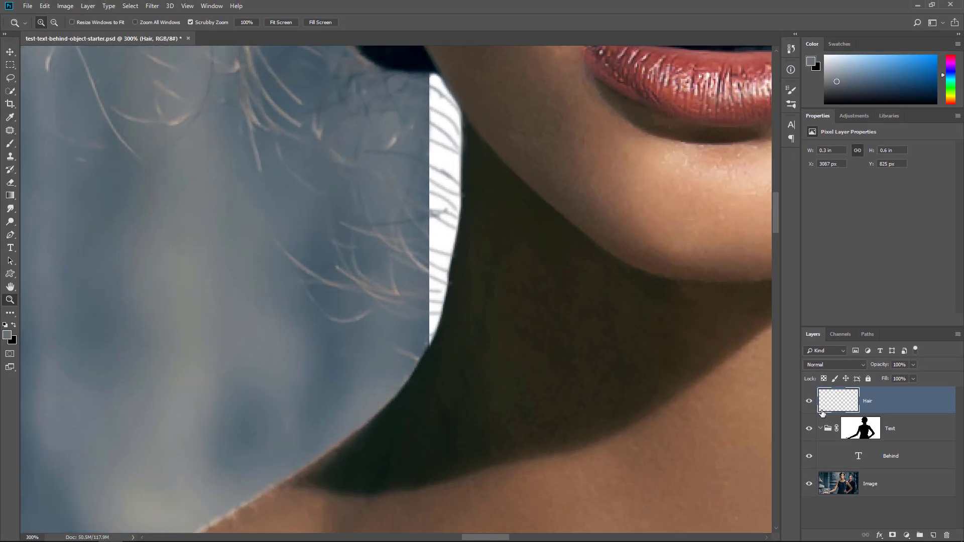
pyautogui.moveTo(830, 405); pyautogui.dragTo(841, 443)
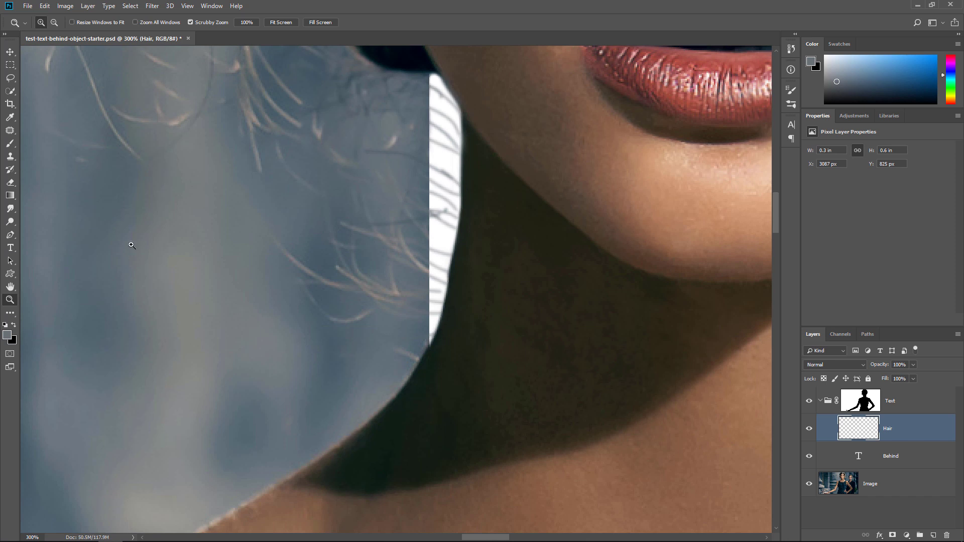
# Give the CALIFORNIA text Shallow knockout with 0% fill, then group it with Rectangle 1
pyautogui.doubleClick(10, 287)
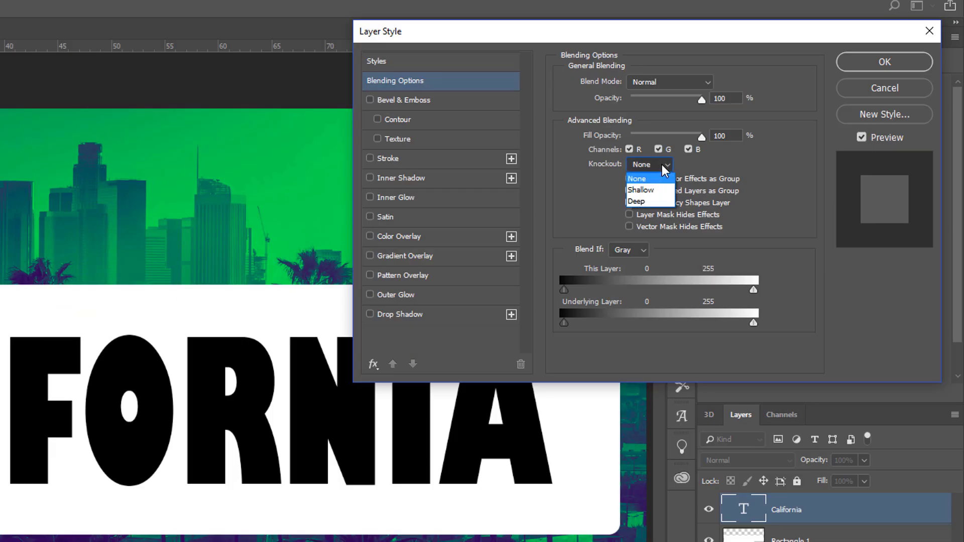
pyautogui.click(658, 190)
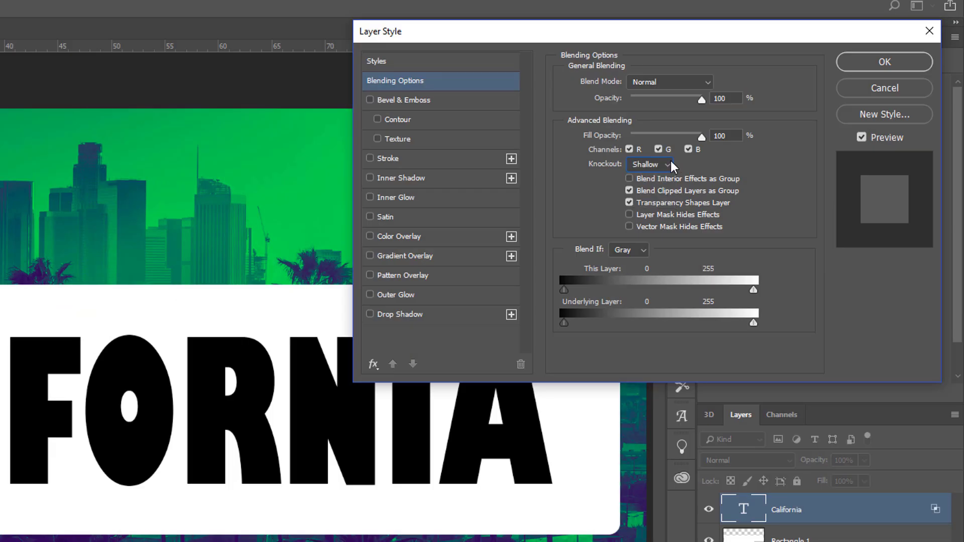
pyautogui.moveTo(701, 137); pyautogui.dragTo(622, 140)
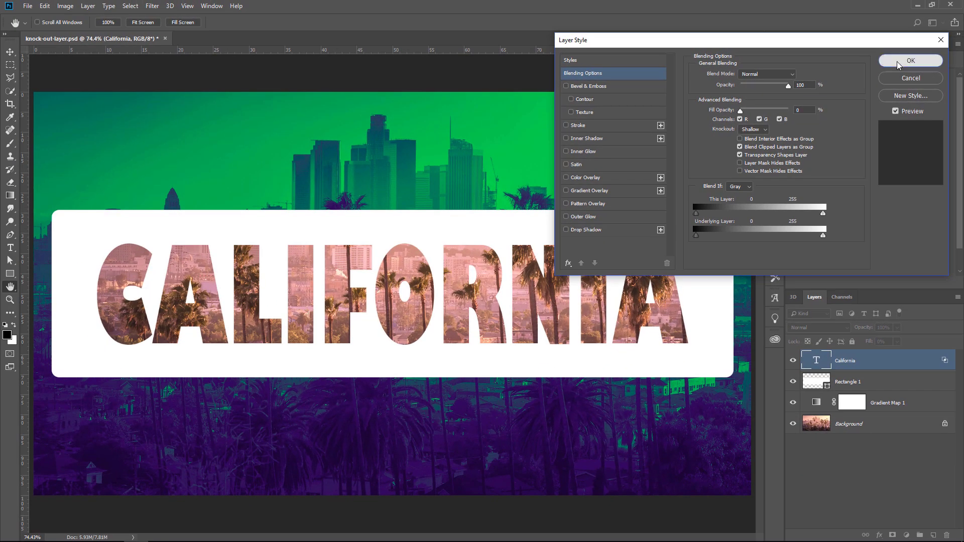
pyautogui.click(909, 61)
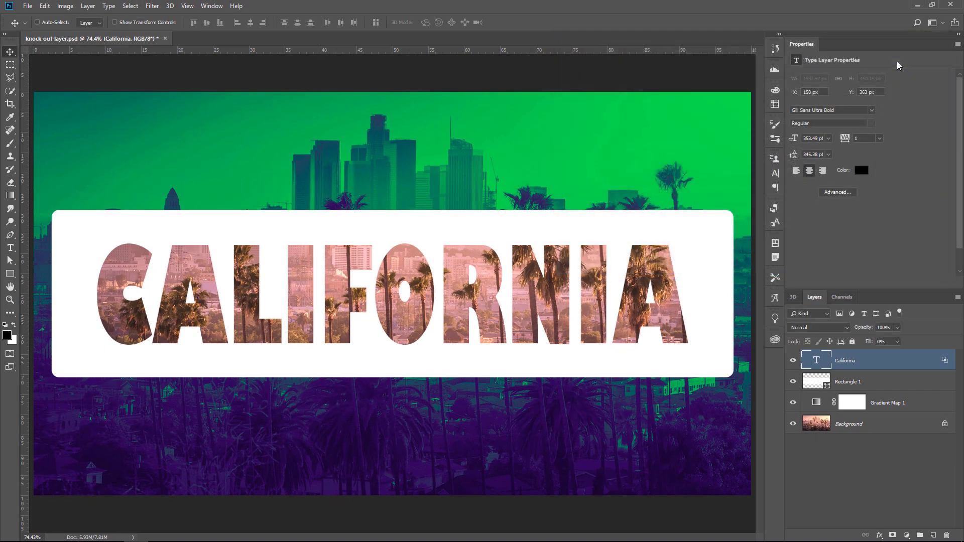
pyautogui.keyDown('shift'); pyautogui.click(872, 393); pyautogui.keyUp('shift')
pyautogui.hotkey('ctrl', 'g')
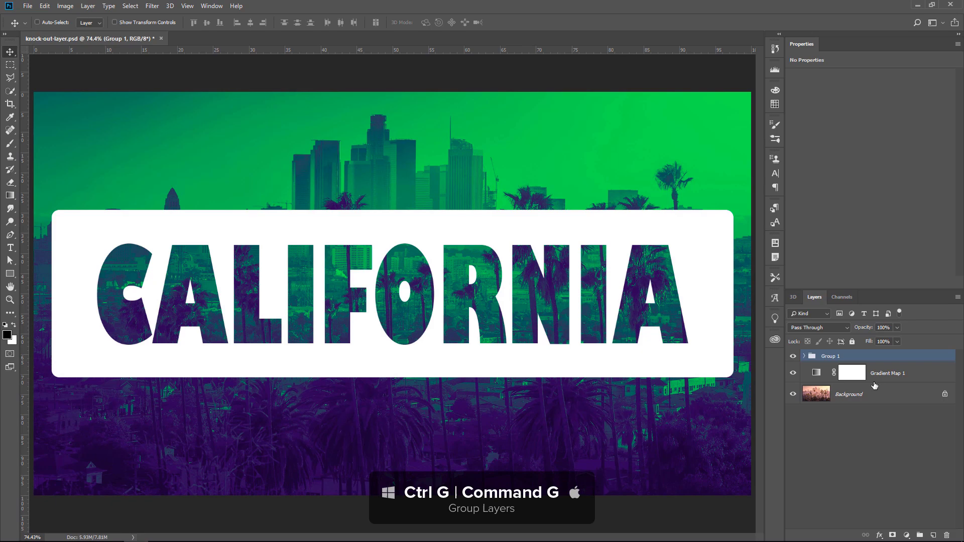